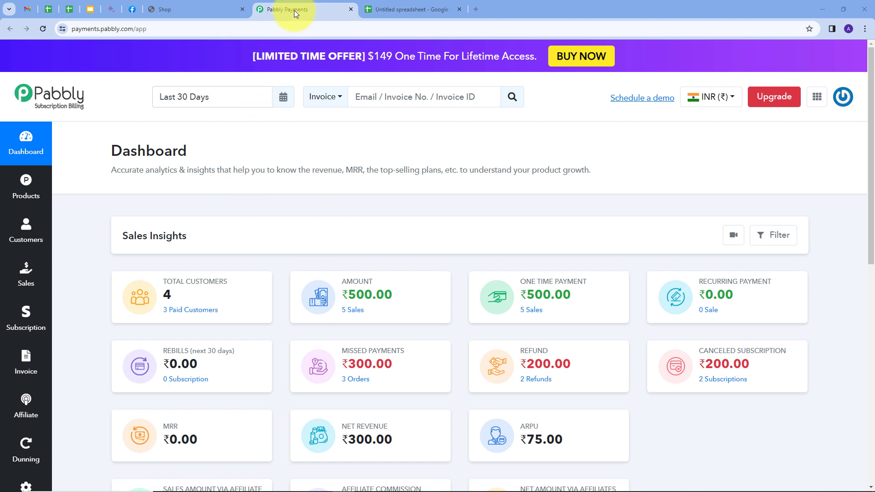
Step: Go to pabbly.com in a new browser tab and open the Pabbly Connect dashboard from the signed-in account
click(397, 9)
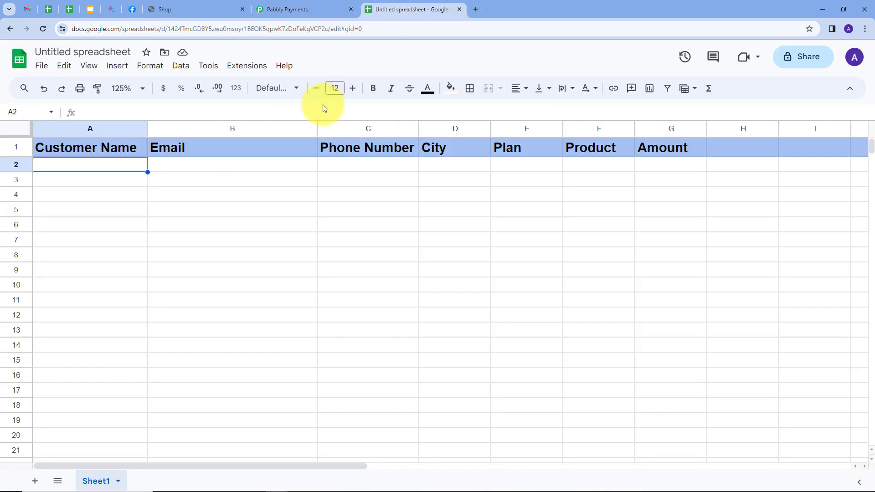
click(476, 10)
text(pabbly.com)
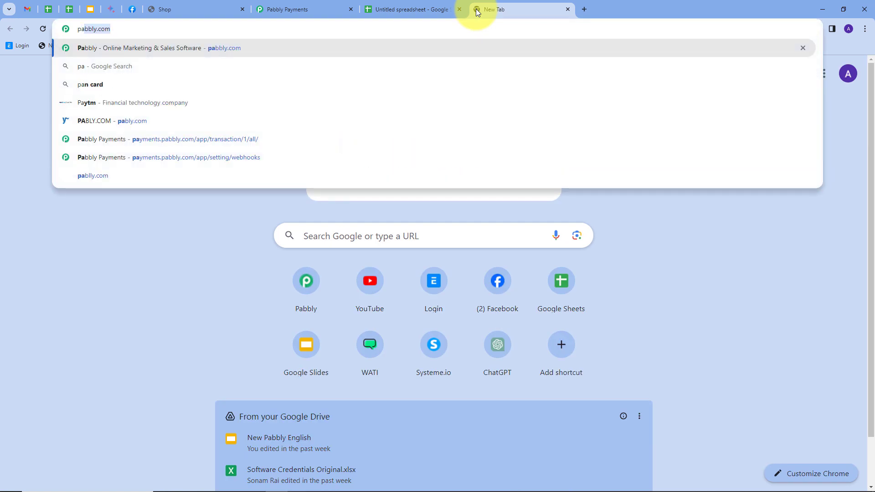
key(Return)
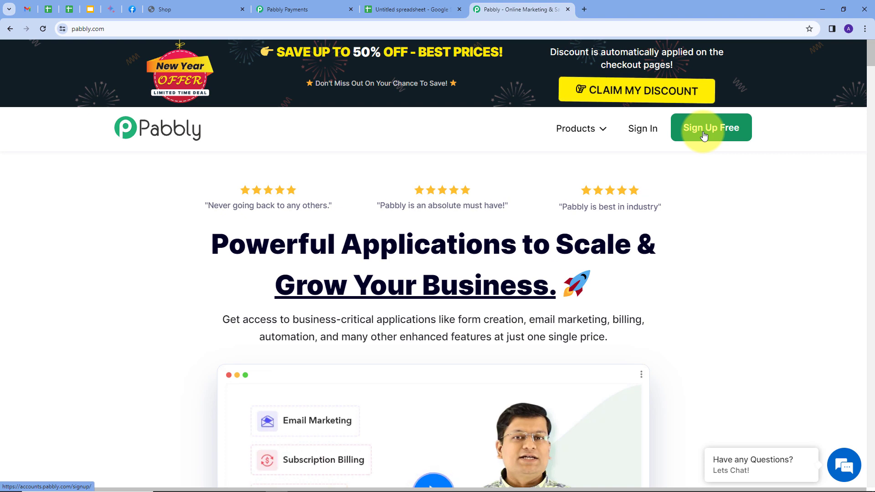
click(650, 137)
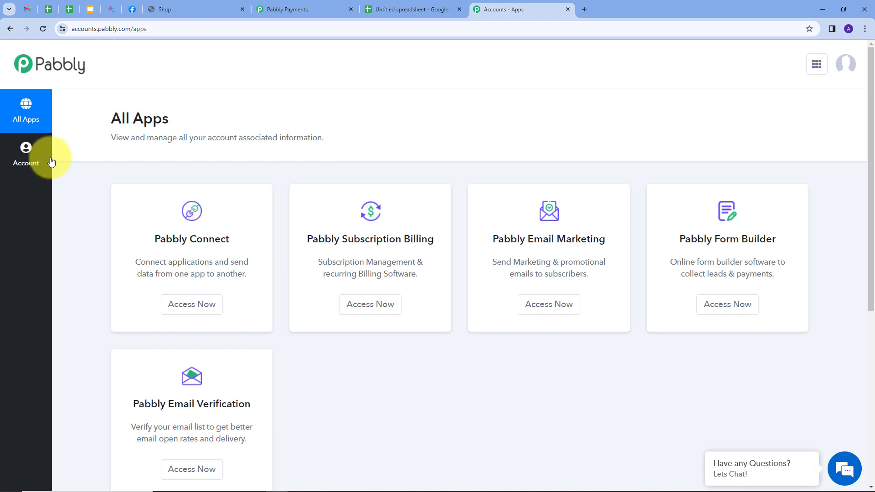
scroll(317, 173, down, 2)
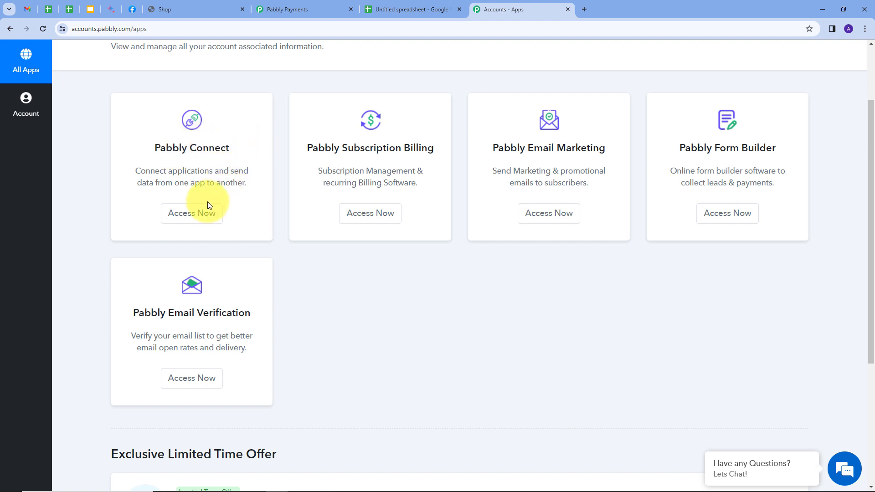
click(177, 221)
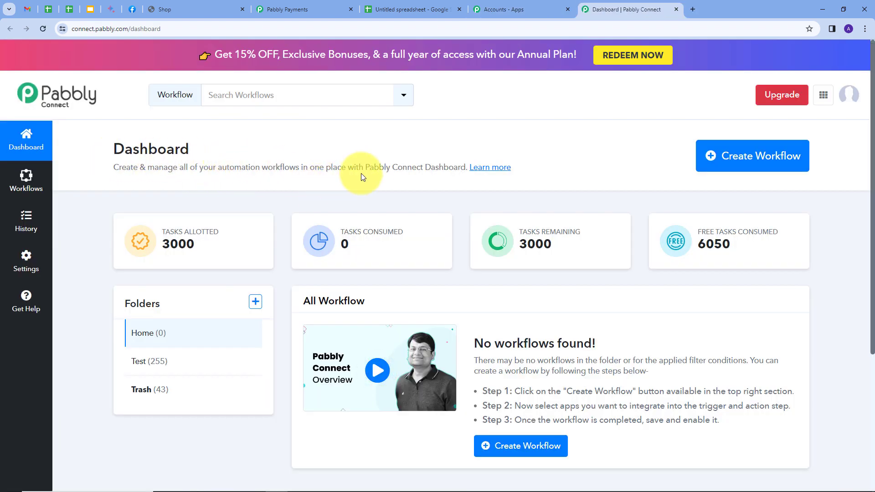
Step: Create a workflow in the Home folder with the copied name beginning "Add order details of new orders through pabbly subscription bill"
scroll(363, 177, down, 1)
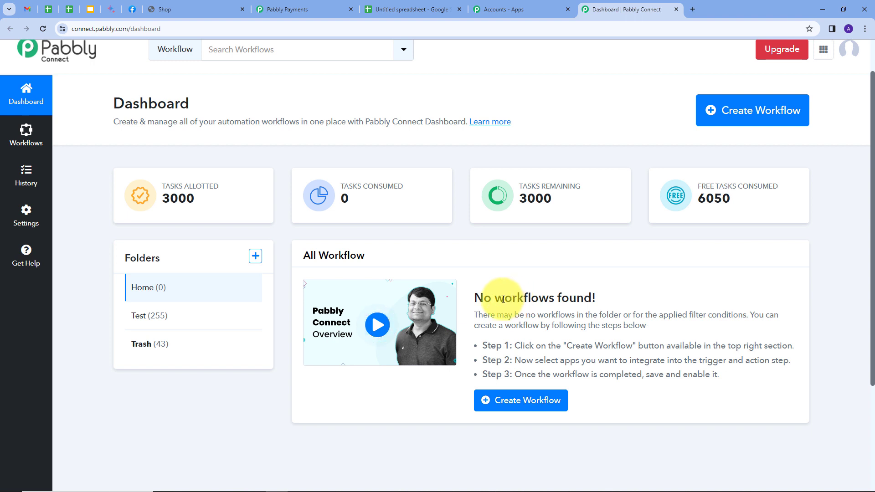
mouse_move(141, 256)
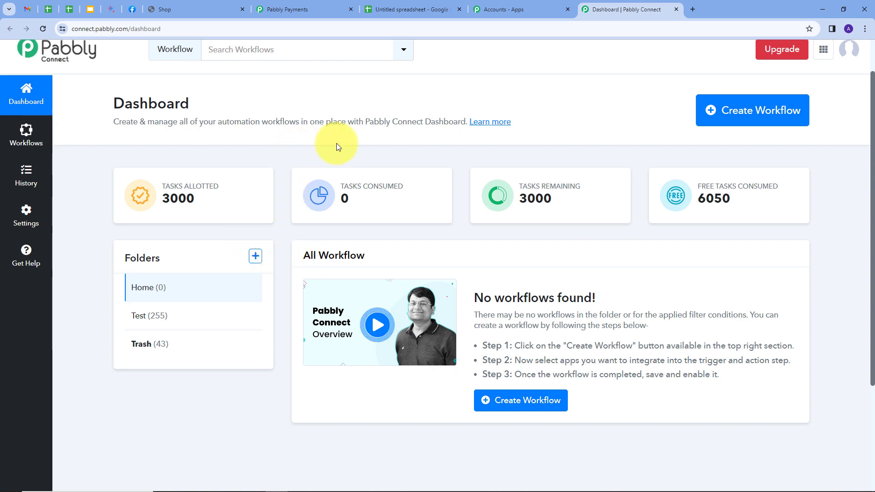
click(742, 122)
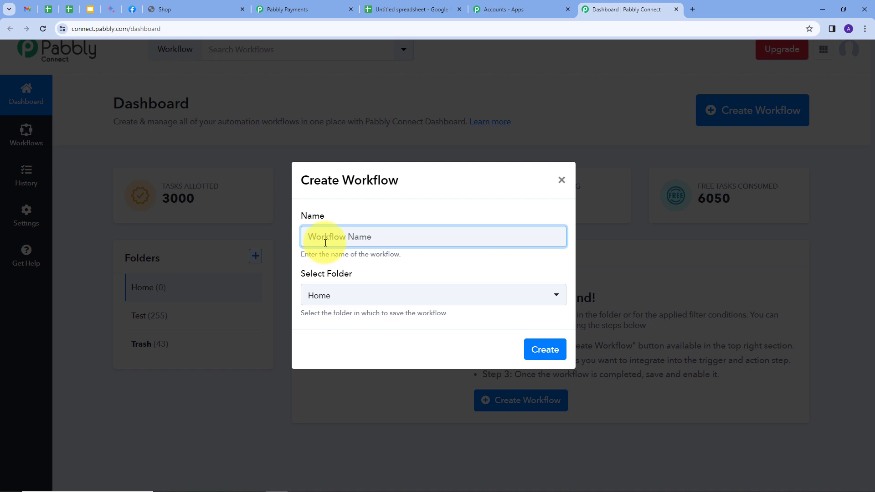
key(ctrl+v)
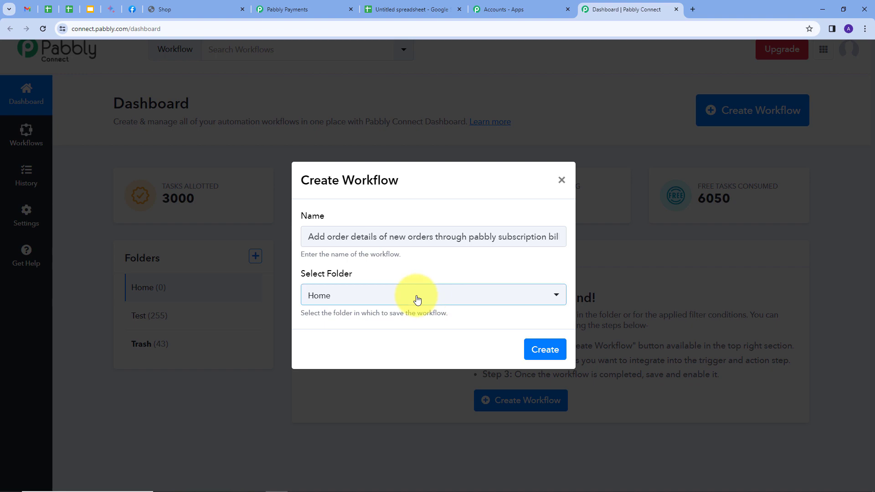
click(466, 287)
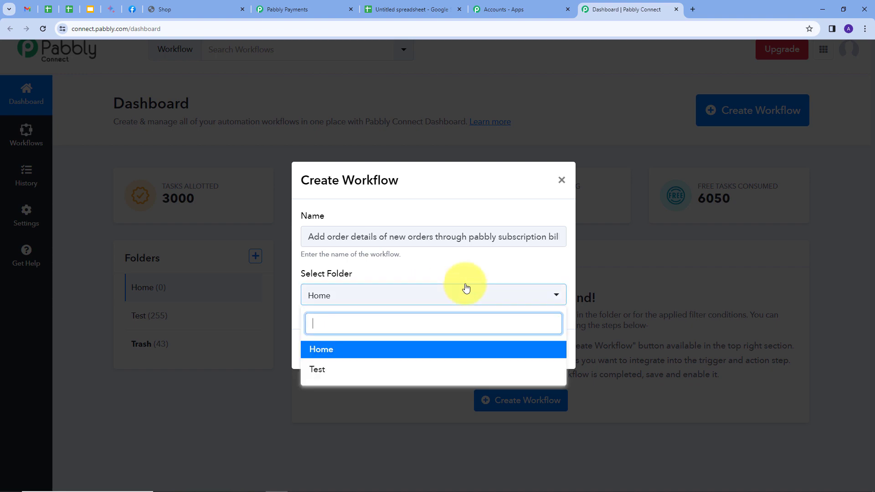
click(324, 350)
click(545, 350)
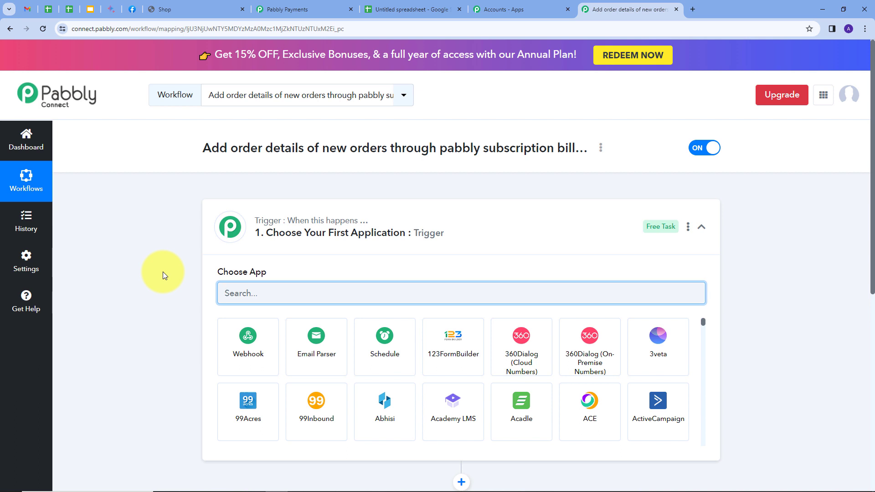
Step: Set the workflow's trigger to Pabbly Subscription Billing with the Successful Payment event
scroll(163, 272, down, 2)
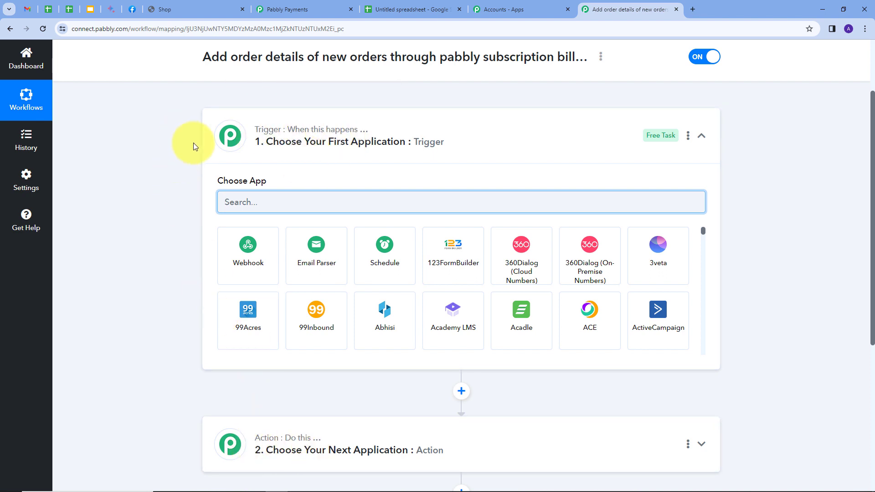
scroll(194, 143, down, 1)
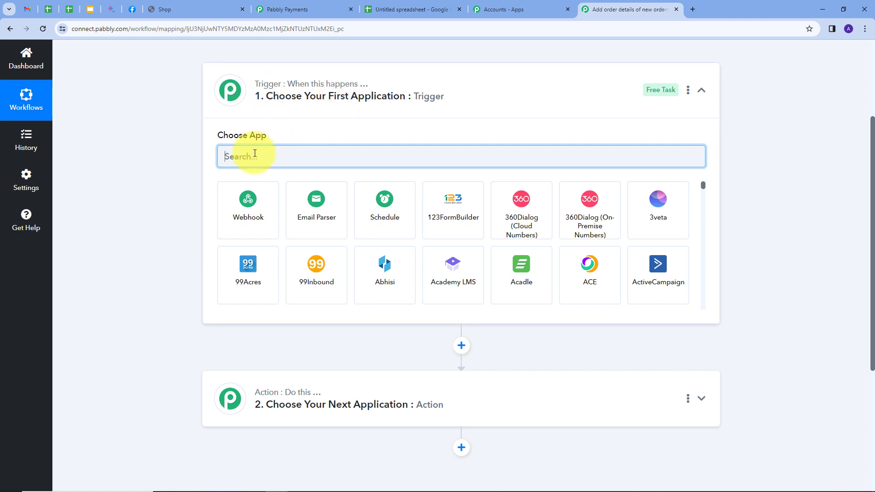
text(pabb)
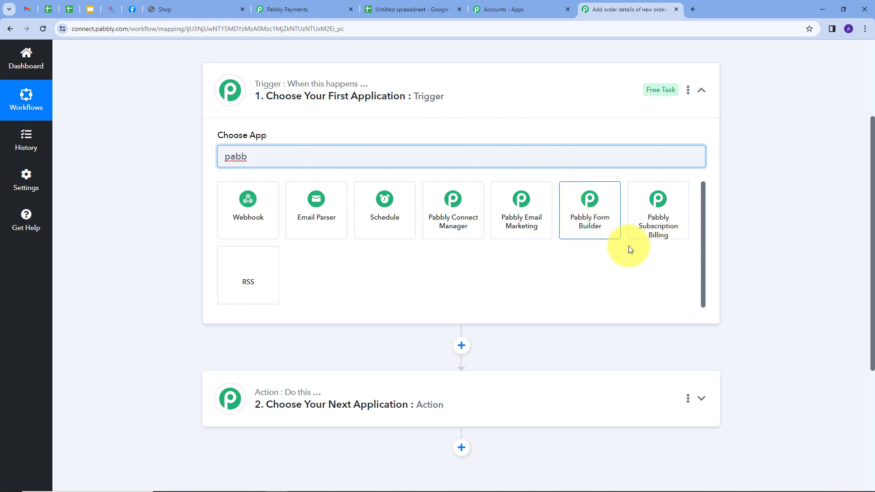
click(655, 227)
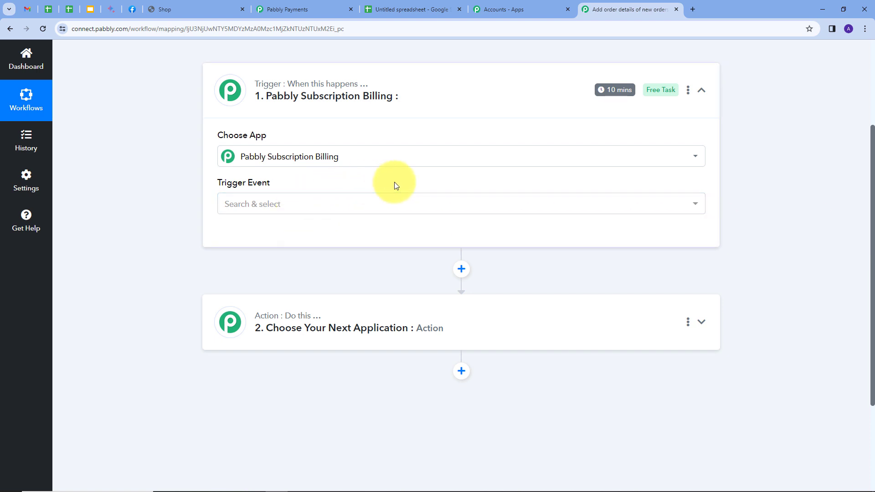
click(445, 207)
scroll(264, 405, down, 3)
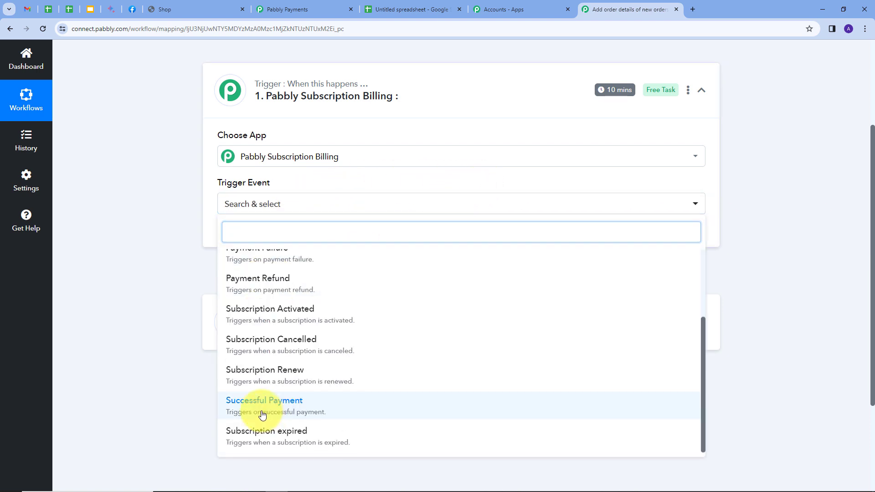
click(263, 414)
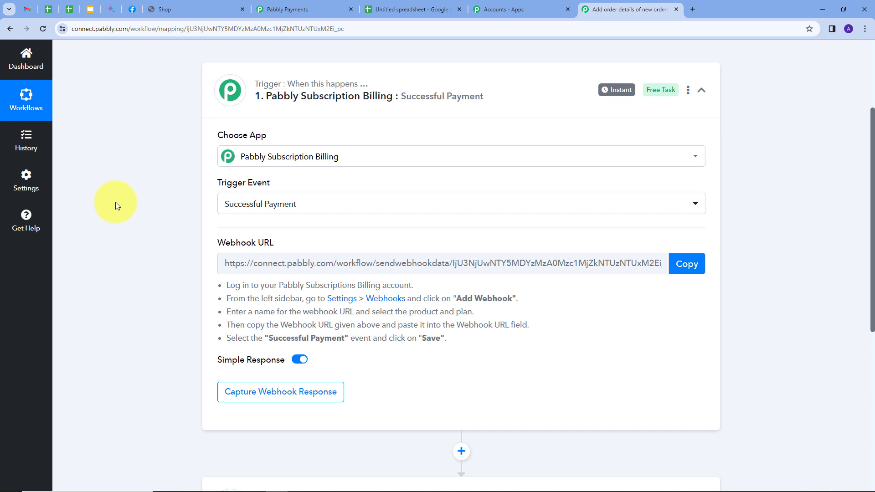
Step: Go over the trigger's webhook setup instructions and copy its webhook URL
drag(215, 285, 497, 345)
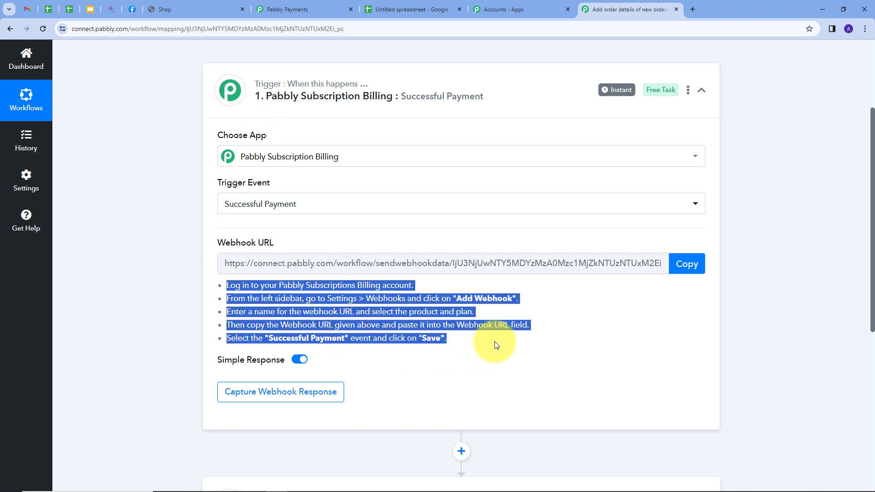
click(239, 251)
click(675, 263)
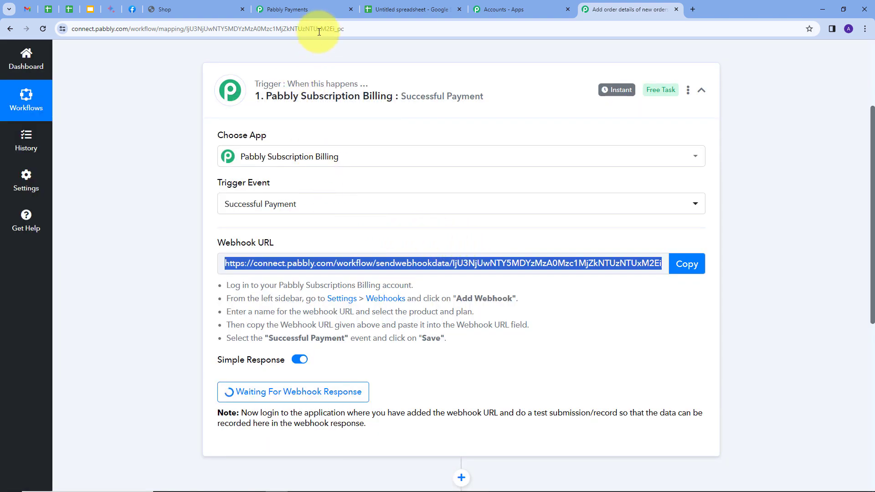
Step: Switch to Pabbly Subscription Billing and start adding a new webhook in its webhook settings
click(297, 10)
scroll(20, 319, down, 2)
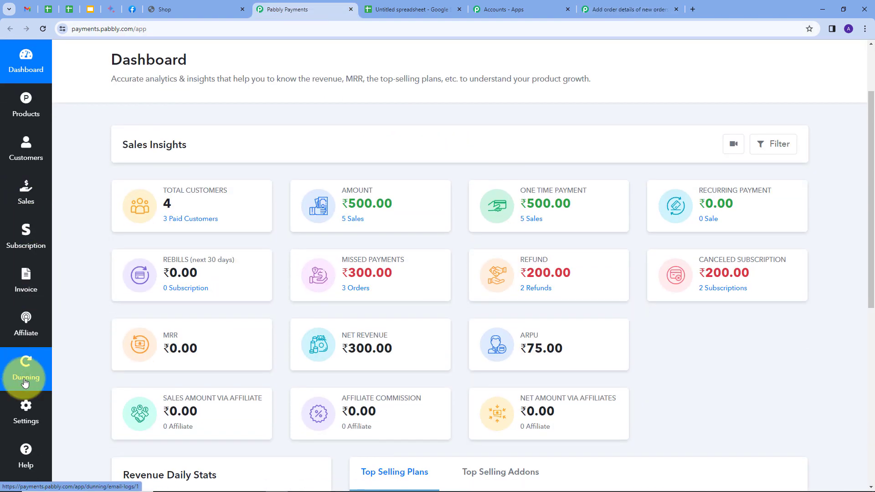
click(22, 406)
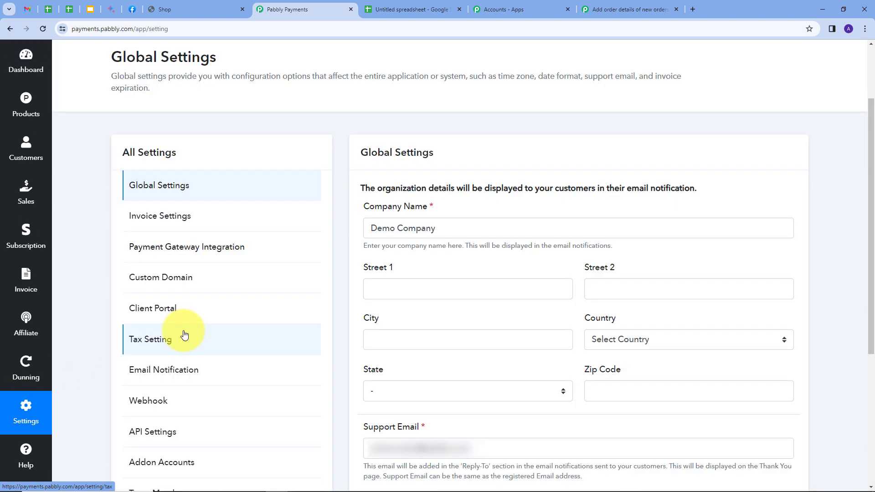
click(152, 402)
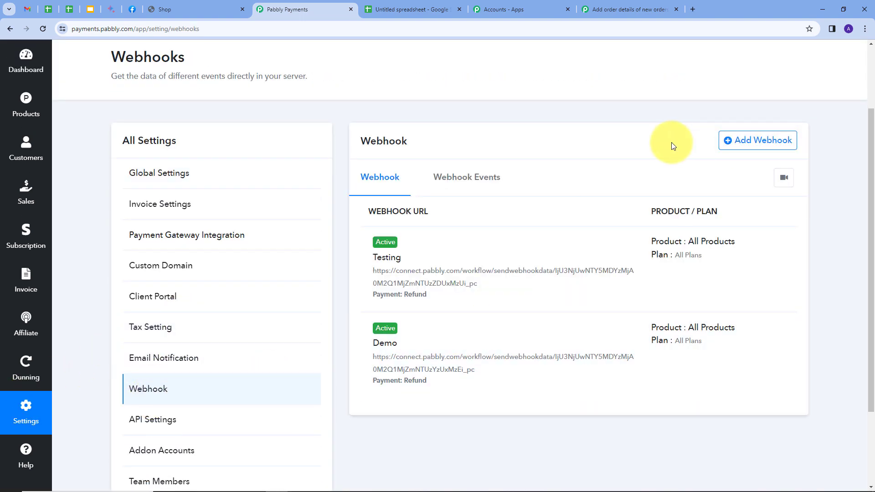
click(756, 148)
Step: Name the new webhook Test and apply it to All Products
click(426, 201)
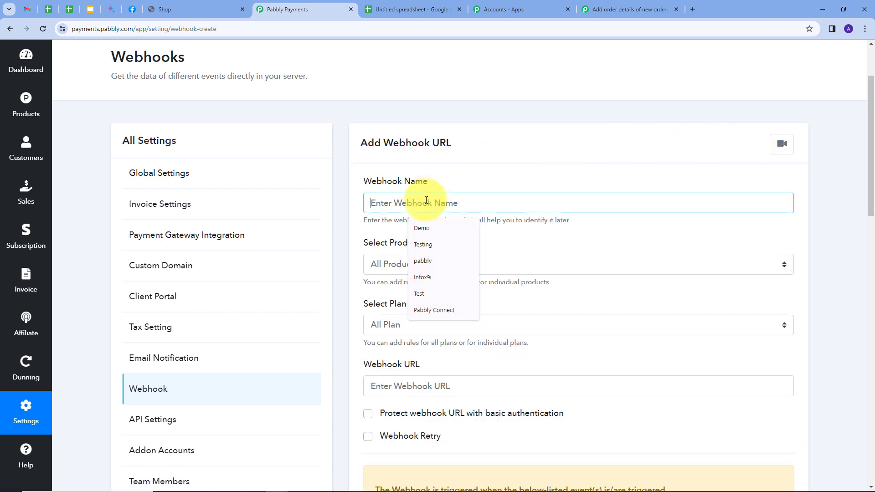
text(Tes)
click(420, 245)
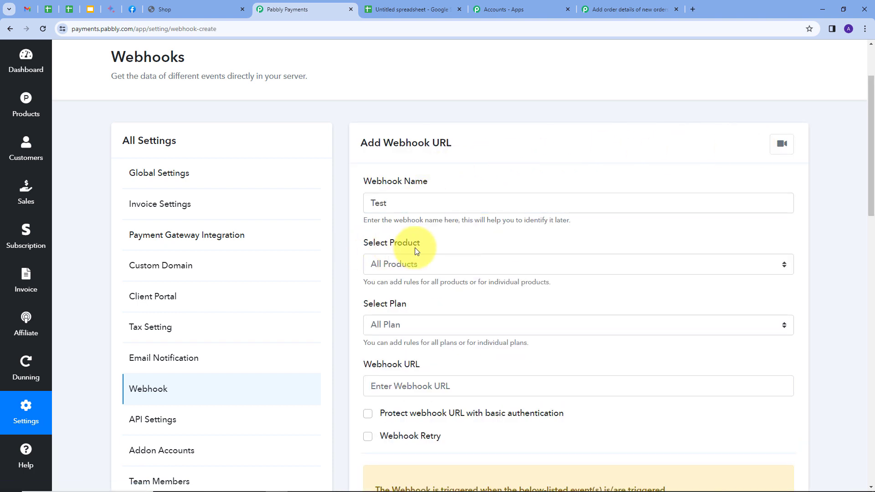
click(496, 261)
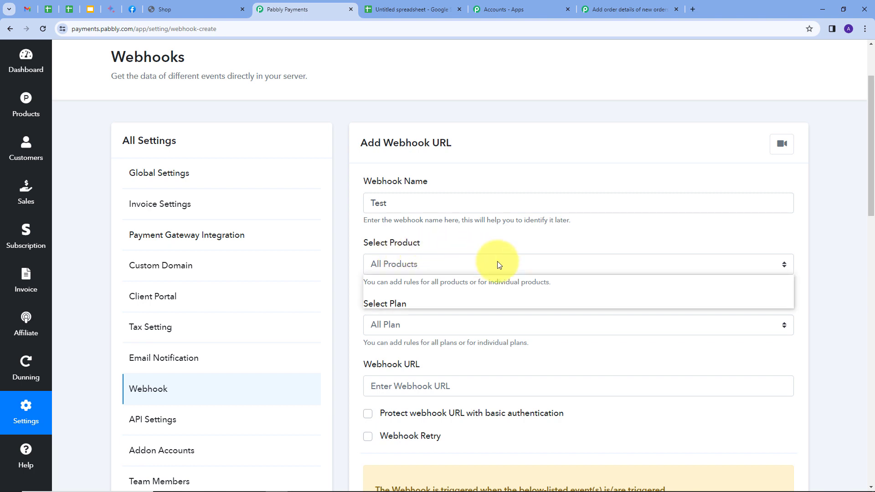
click(418, 282)
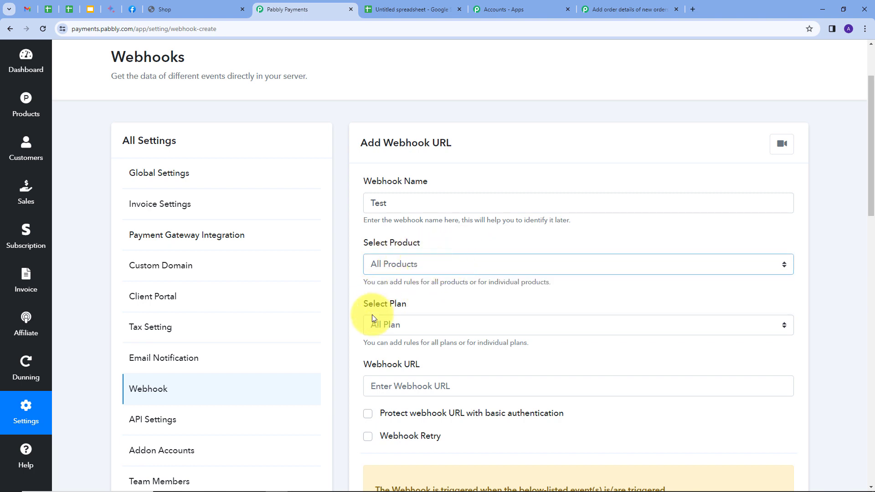
Step: Paste the copied Pabbly Connect address as the webhook's URL
scroll(485, 298, down, 2)
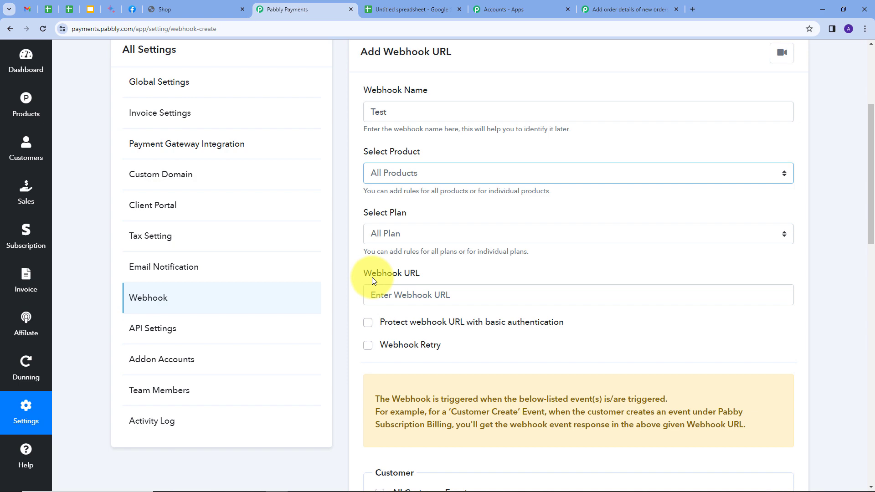
click(373, 295)
key(ctrl+v)
click(420, 271)
Step: Enable the Successful Payment event for the webhook, save it, and dismiss the confirmation
scroll(499, 267, down, 8)
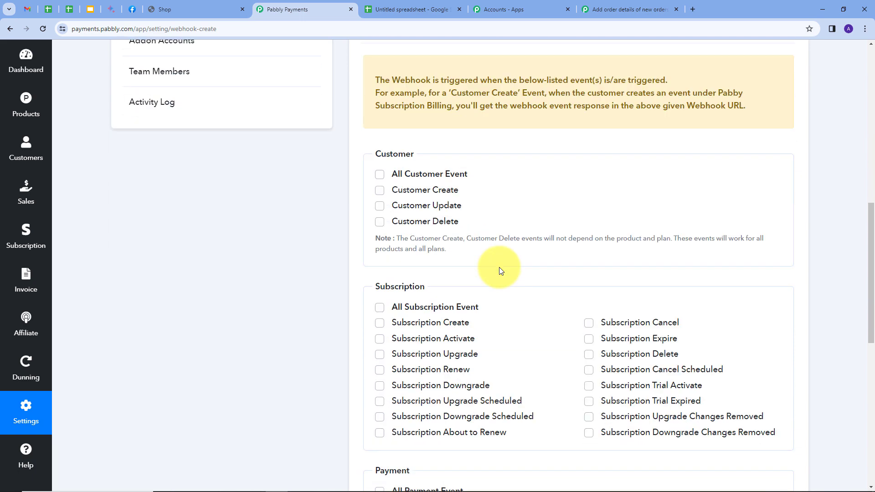
scroll(499, 267, down, 3)
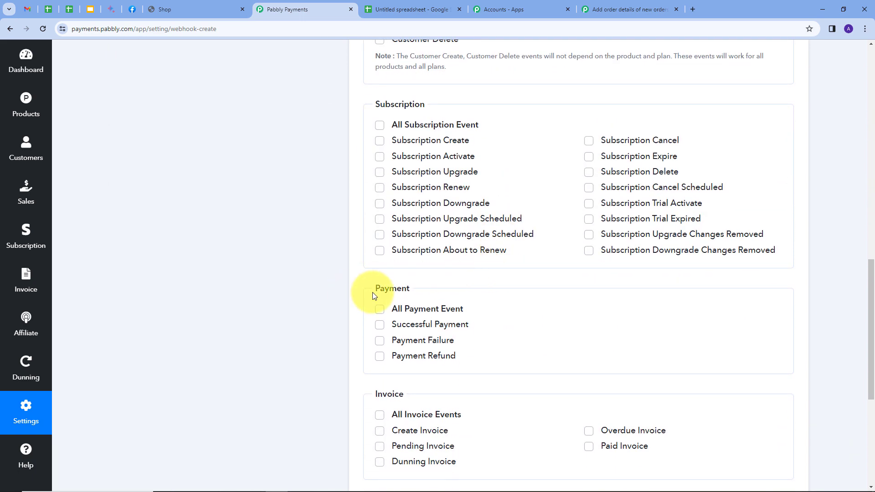
click(380, 326)
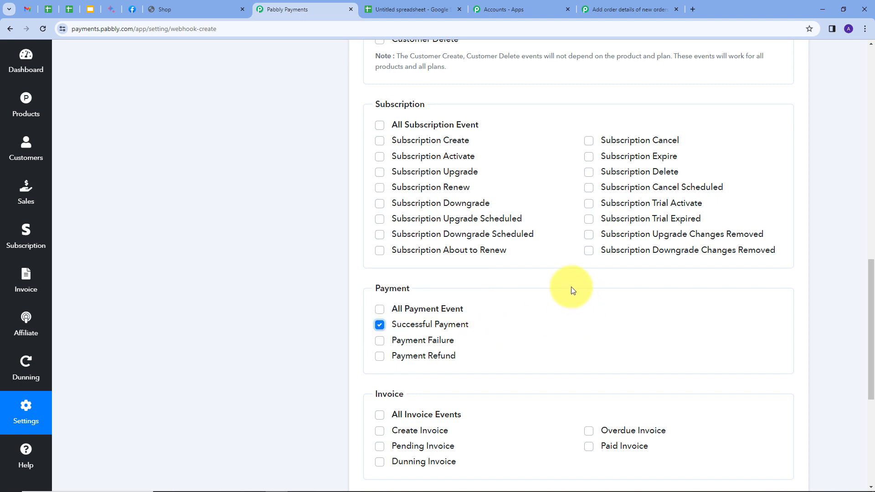
scroll(537, 286, down, 6)
click(381, 430)
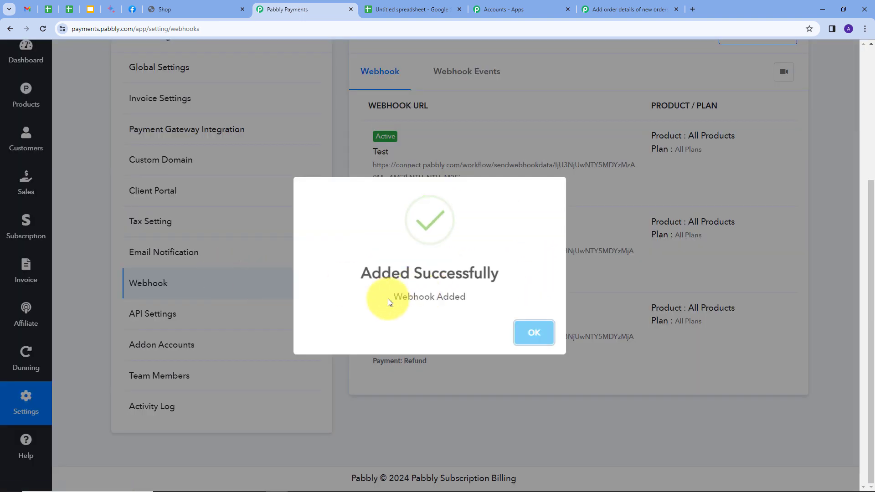
click(533, 329)
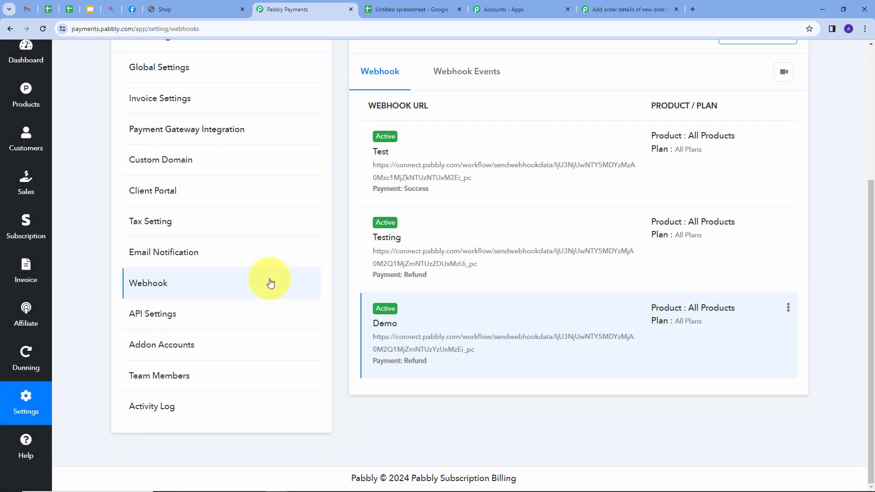
Step: Switch back to the Pabbly Connect workflow and check the trigger's webhook response
click(606, 9)
scroll(422, 181, down, 6)
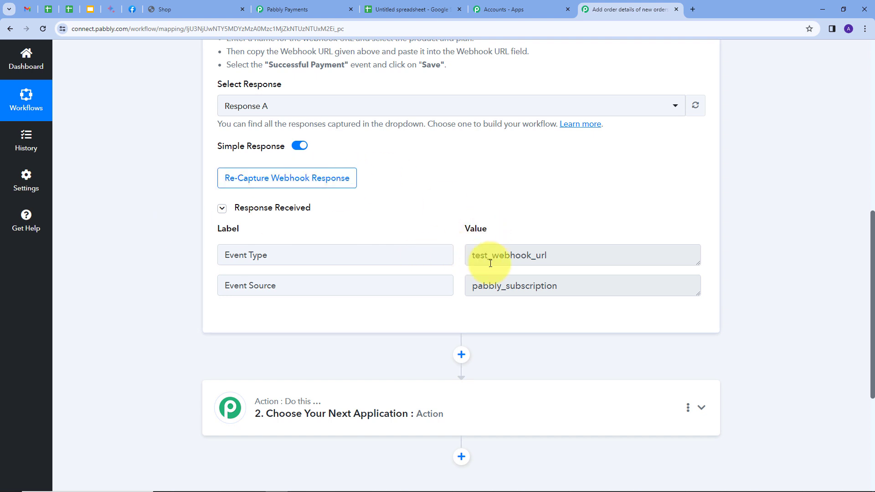
scroll(491, 263, up, 4)
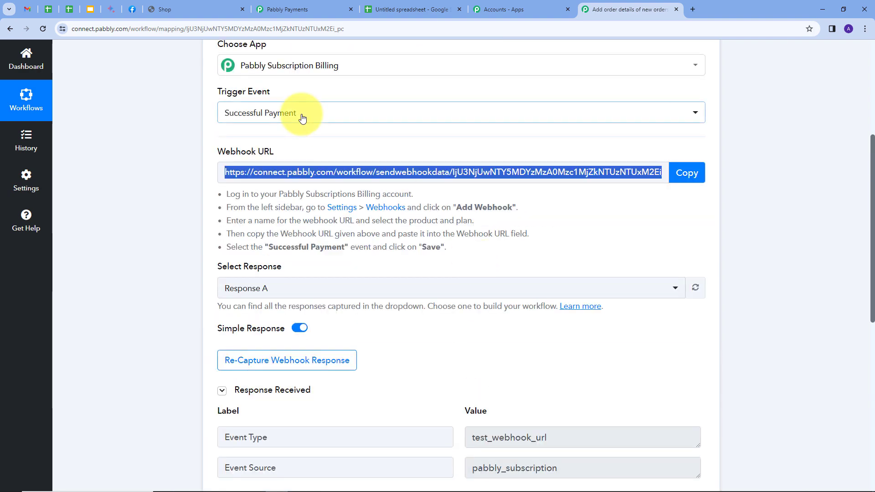
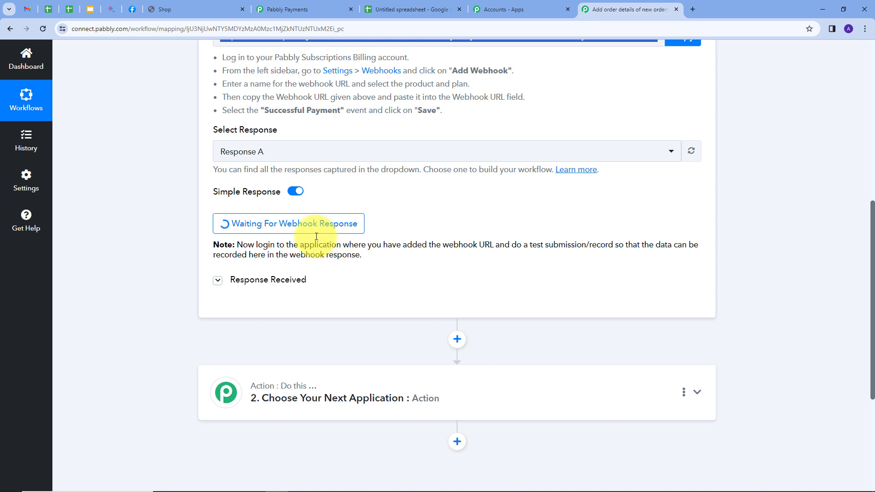
Step: Switch to the Shop page and check out the PHP Course for Beginners (8 Weeks)
click(174, 5)
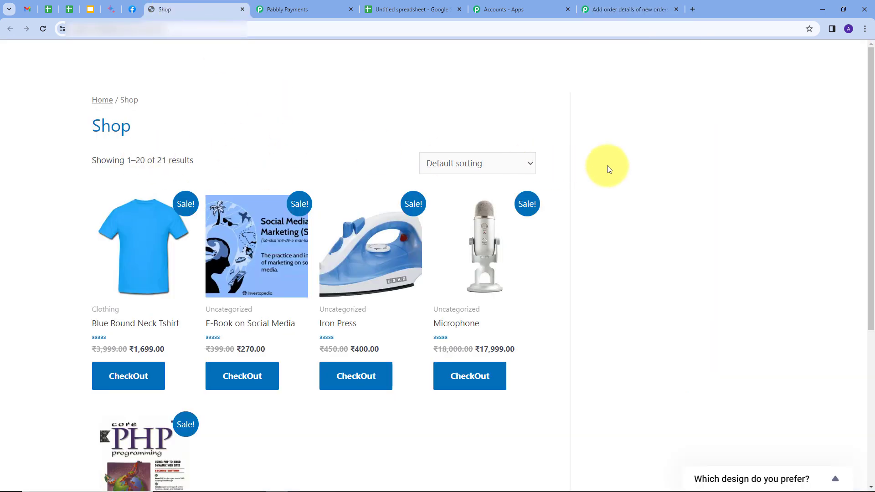
scroll(638, 172, down, 1)
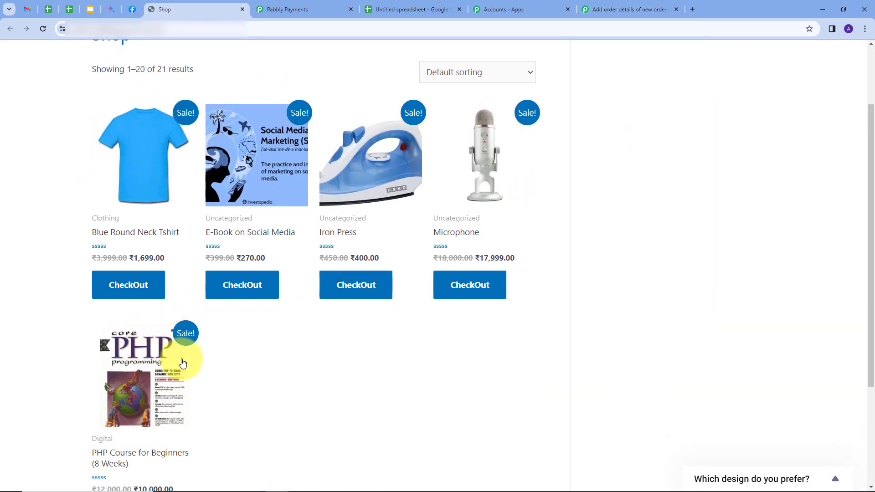
scroll(320, 358, down, 1)
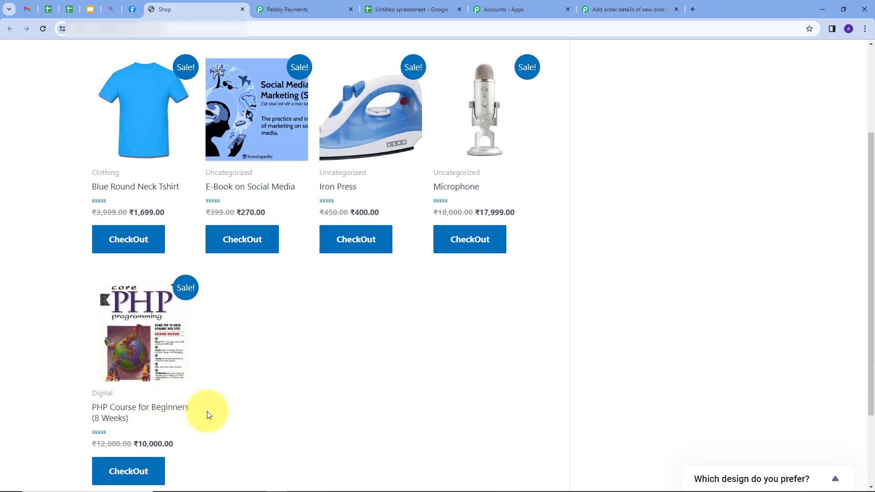
scroll(234, 354, down, 2)
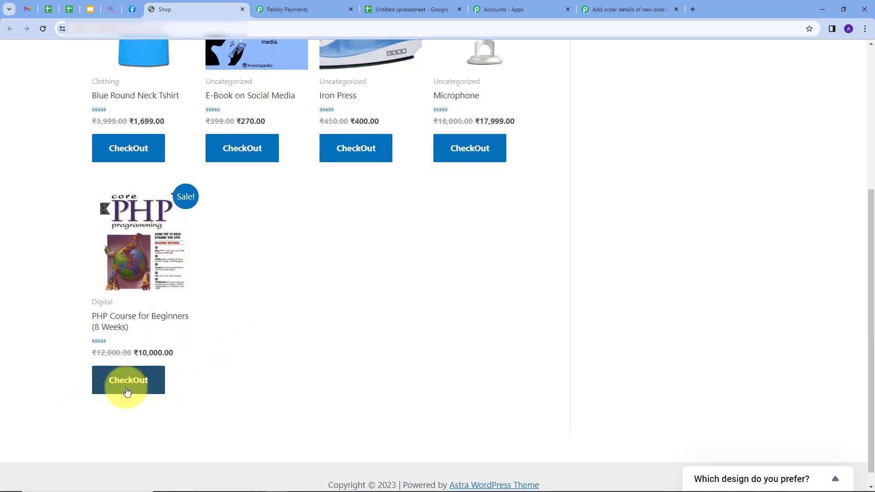
click(124, 388)
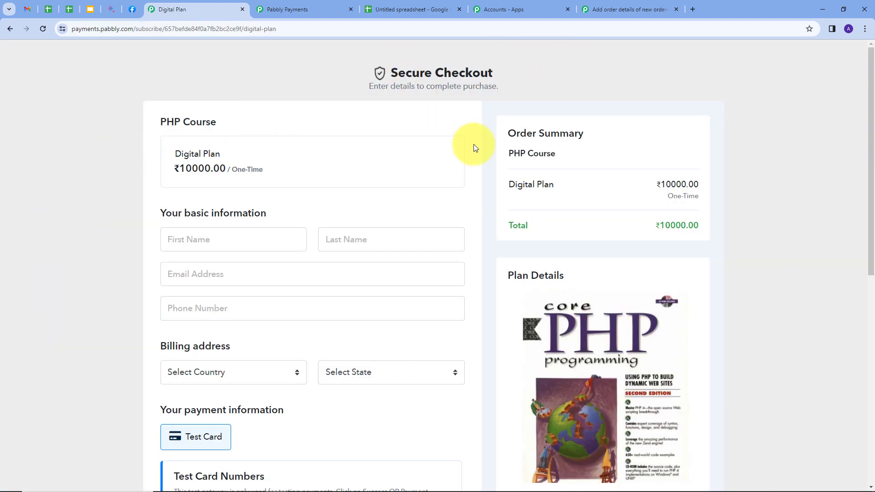
Step: Enter the customer's first and last name in the checkout form's basic information
scroll(126, 149, down, 3)
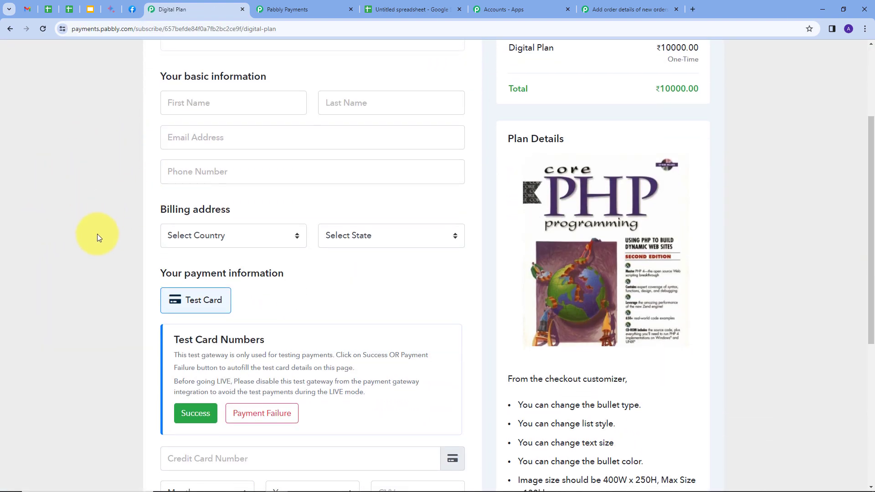
scroll(108, 245, up, 3)
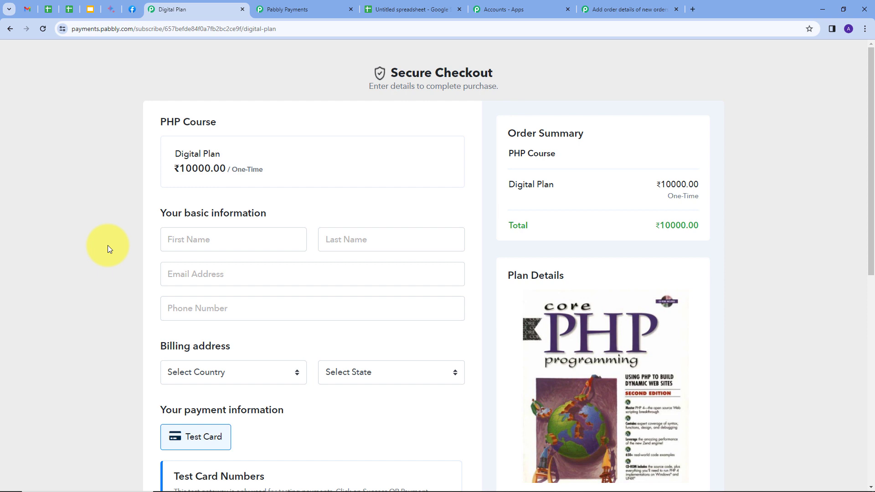
scroll(89, 191, down, 2)
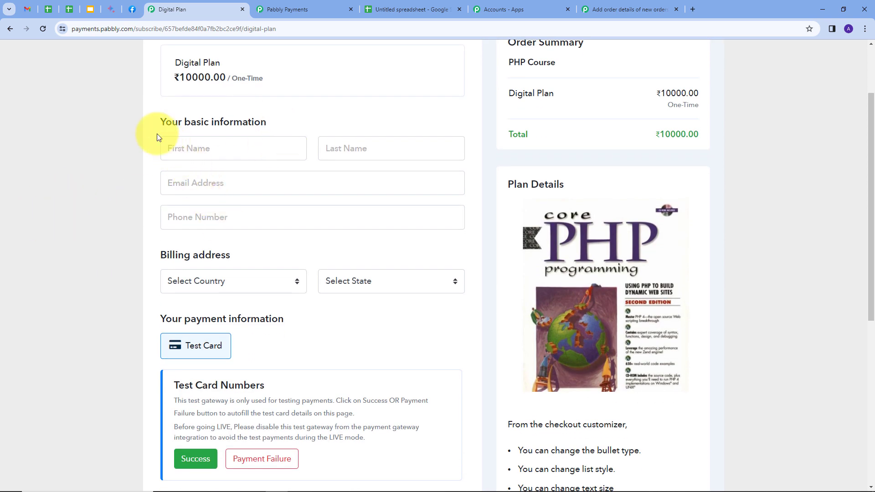
click(202, 149)
text(New)
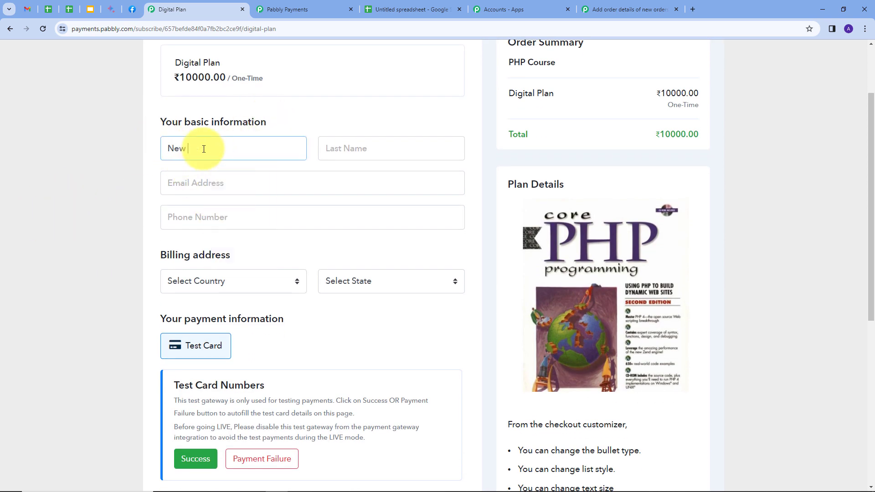
key(Tab)
text(Customer)
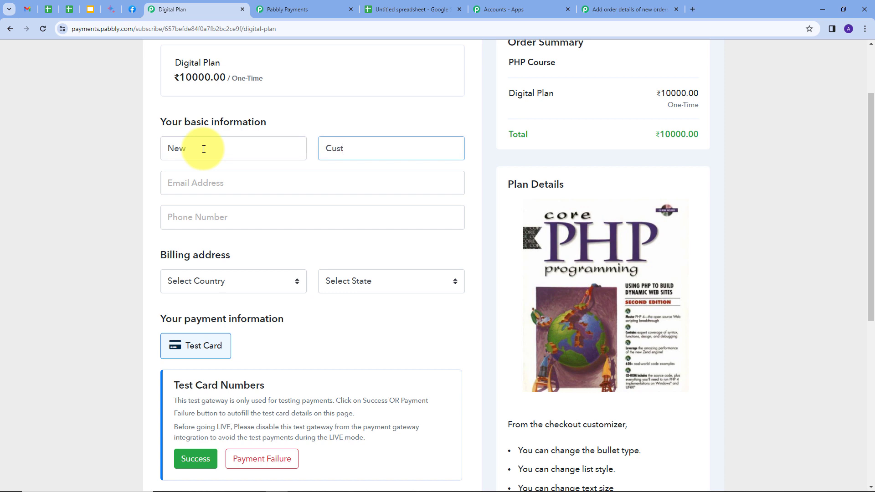
Step: Fill in the customer's email address and phone number on the checkout form
click(220, 191)
key(ctrl+v)
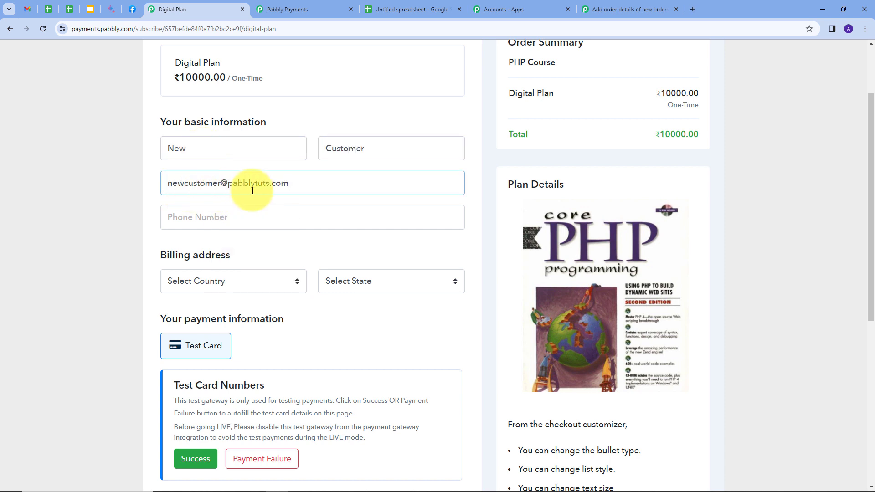
click(198, 215)
text(9090909090)
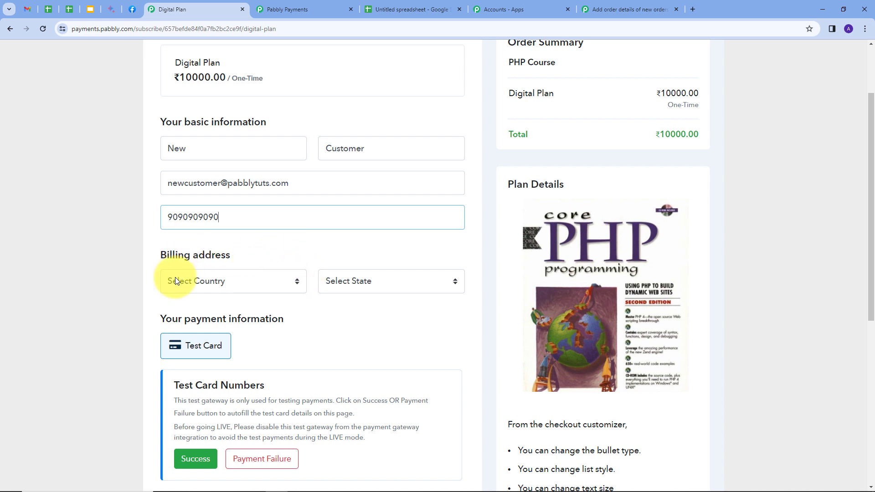
Step: Set the billing address country to India and the state to Madhya Pradesh
click(296, 283)
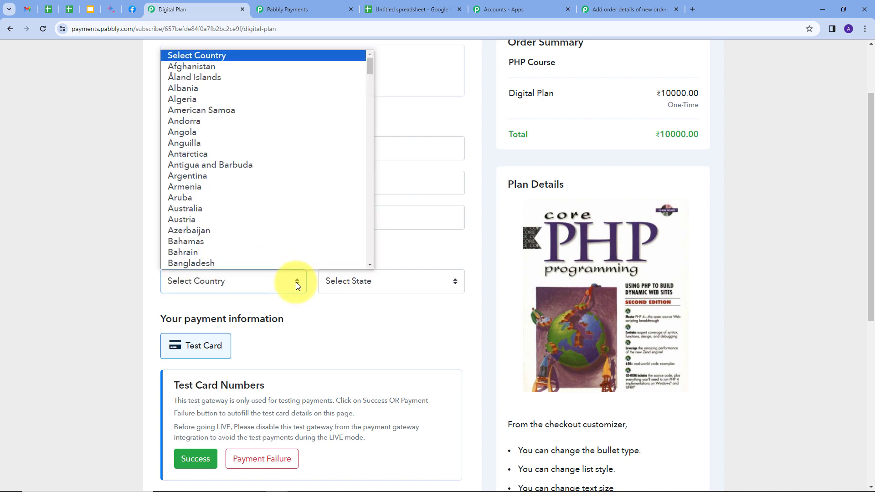
key(i)
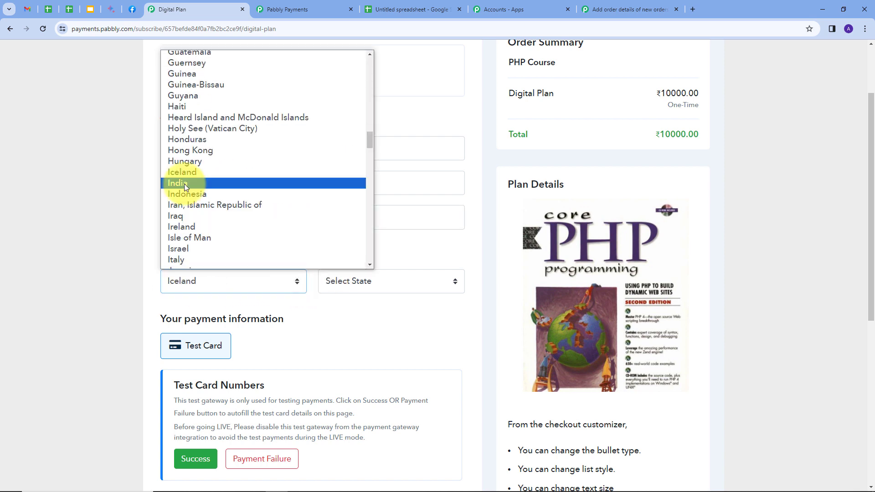
click(173, 181)
click(400, 284)
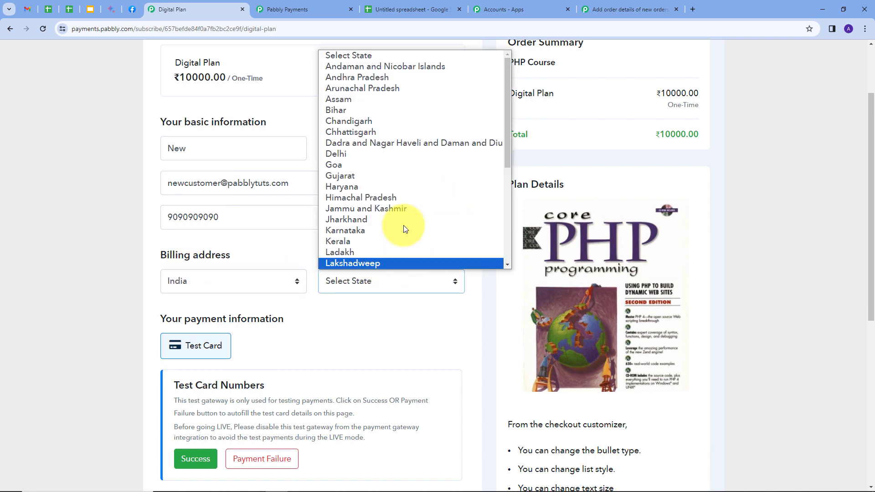
key(j)
click(358, 183)
Step: Autofill the card number, expiry and CVV with the Success test card details, and complete the order
scroll(352, 241, down, 3)
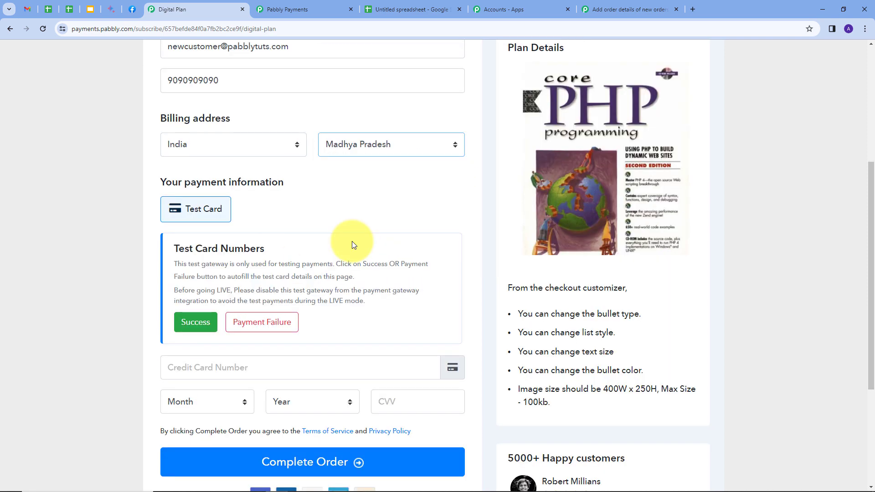
scroll(308, 207, down, 1)
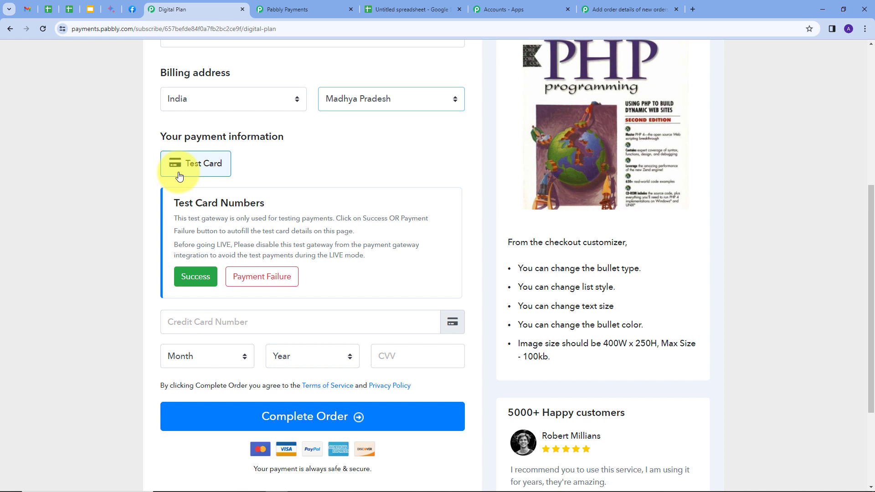
click(192, 277)
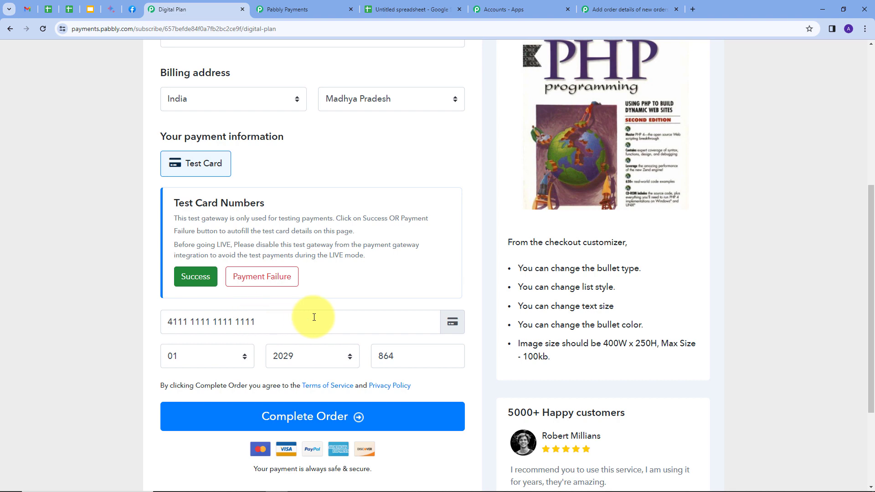
click(306, 411)
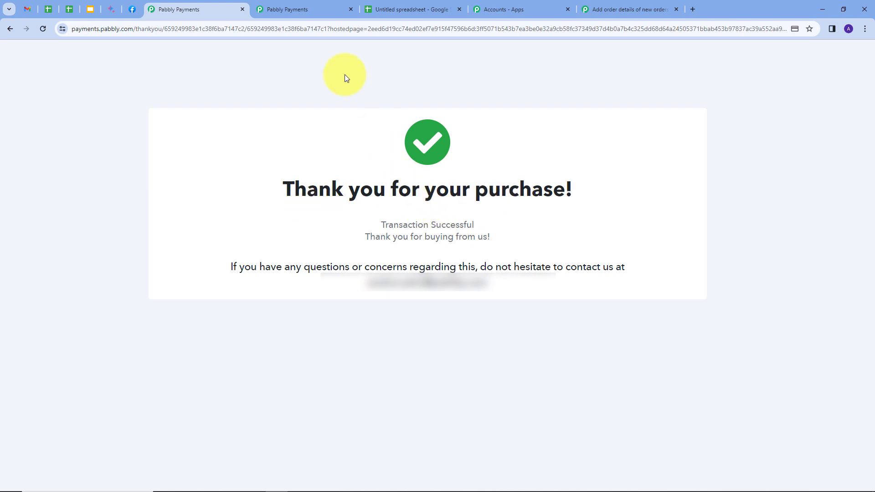
Step: Switch to the Pabbly Subscription Billing dashboard and open the details of the newest PHP Course sale
click(291, 9)
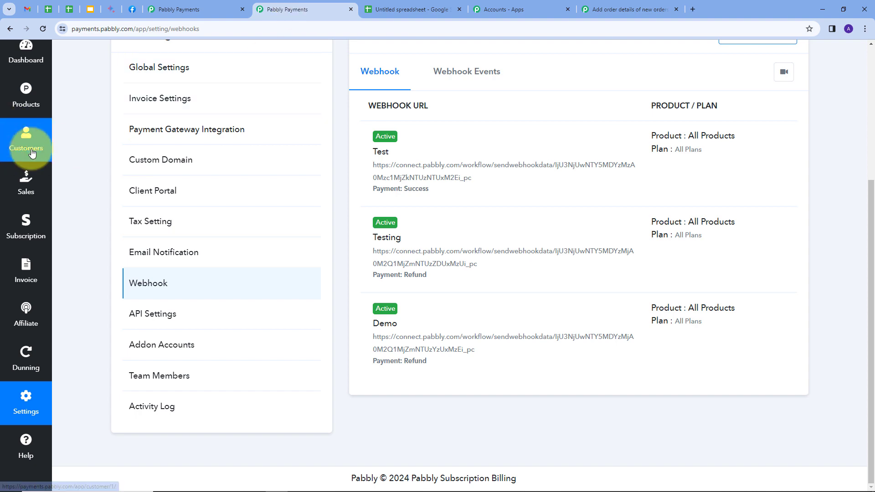
click(24, 180)
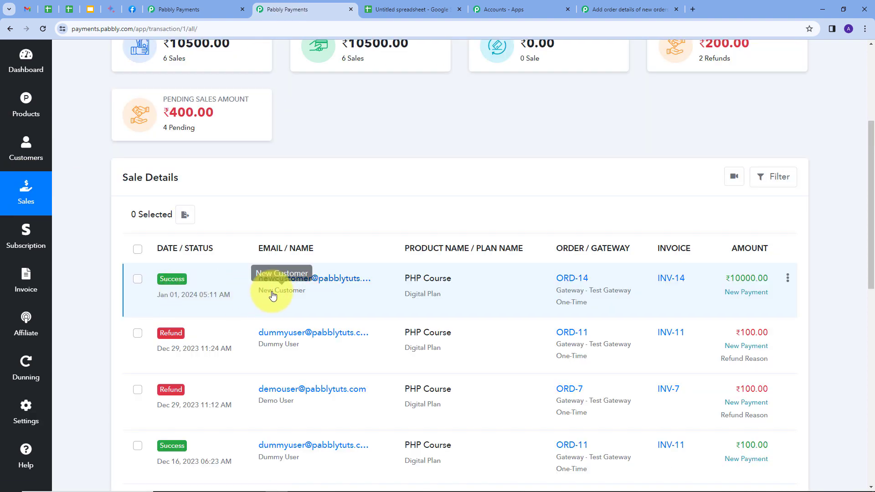
click(332, 280)
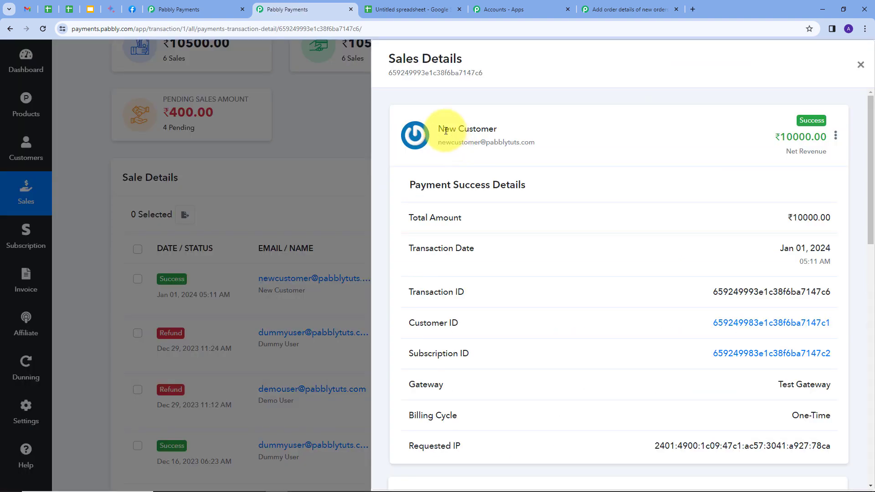
Step: Review the sale's customer name, email, amount, transaction information, and order and invoice details
drag(438, 129, 500, 129)
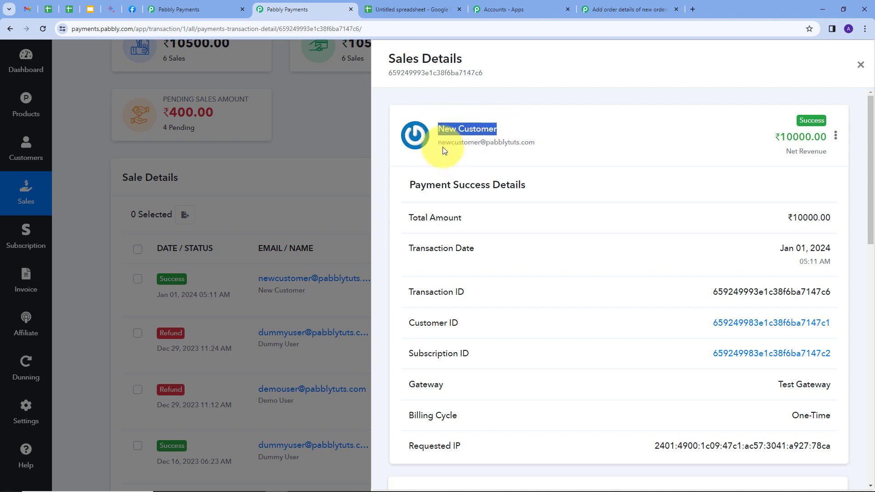
drag(437, 142, 566, 152)
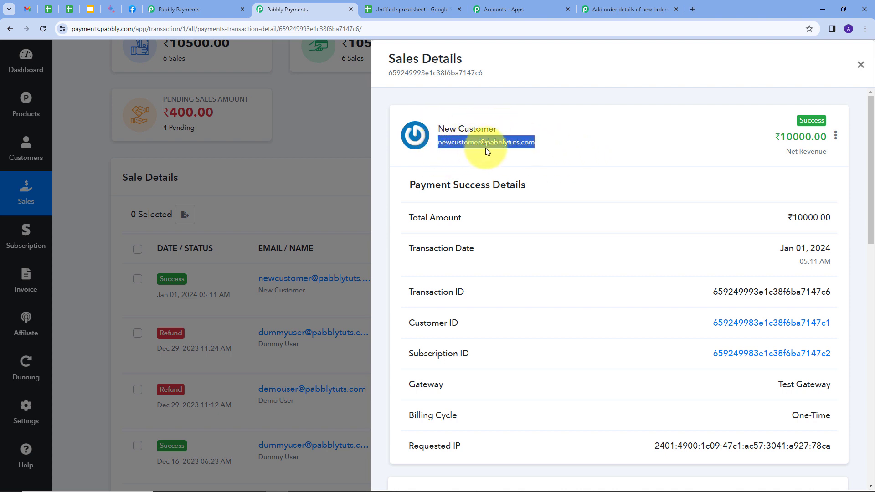
click(777, 139)
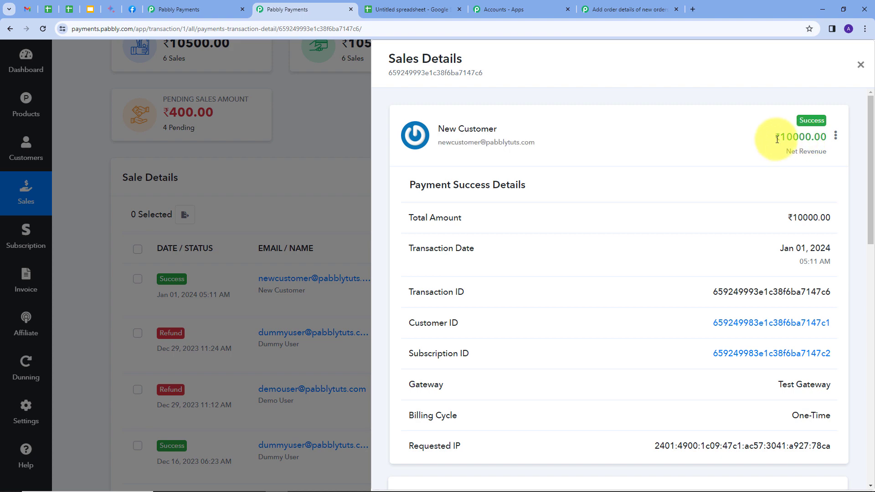
drag(777, 139, 827, 140)
scroll(565, 179, down, 2)
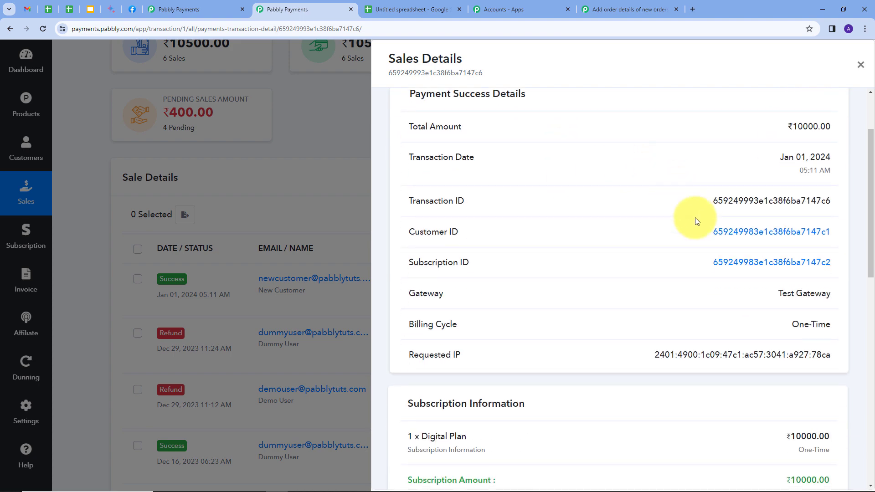
scroll(696, 221, down, 10)
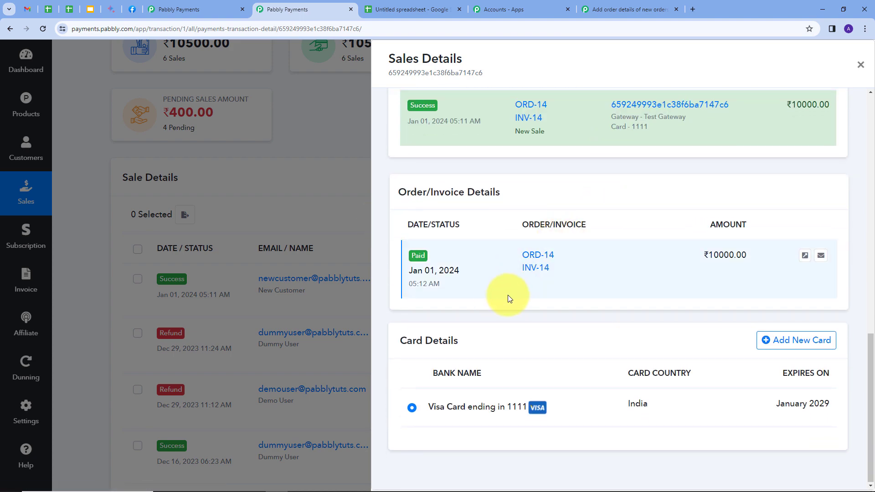
scroll(564, 121, up, 10)
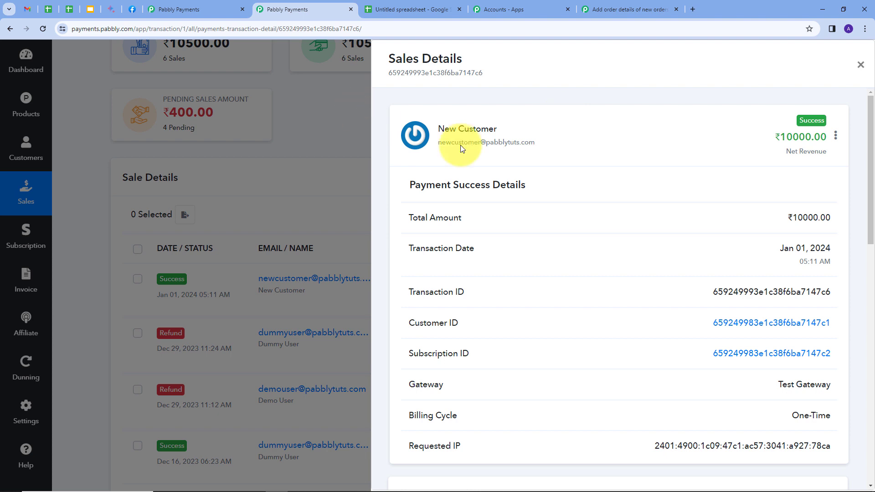
Step: Switch to the Pabbly Connect workflow and examine the captured response's event type, customer name, email and country
click(597, 9)
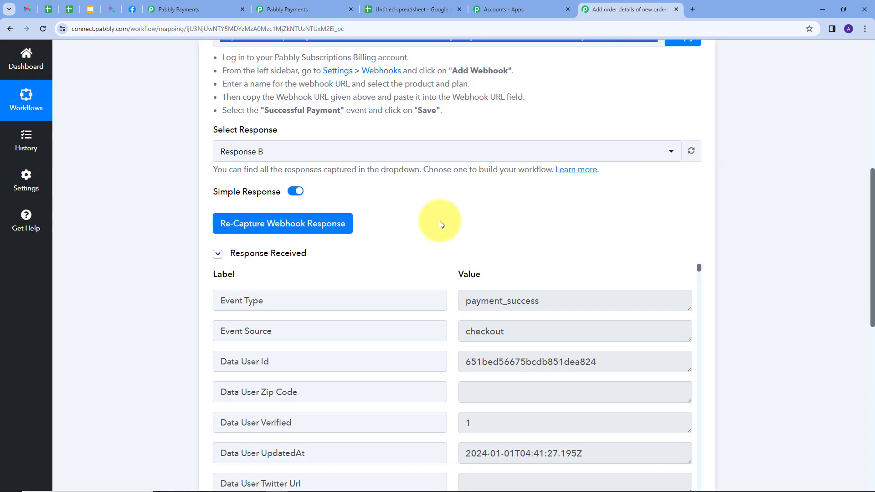
scroll(818, 224, down, 2)
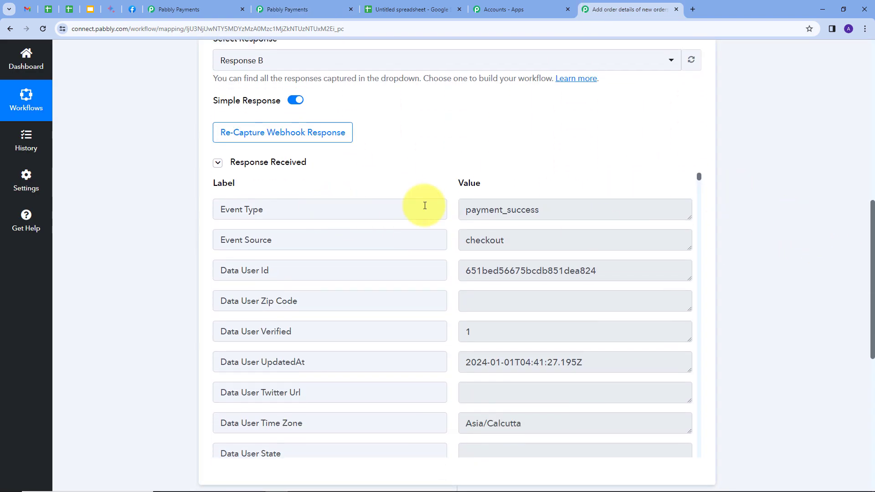
click(564, 210)
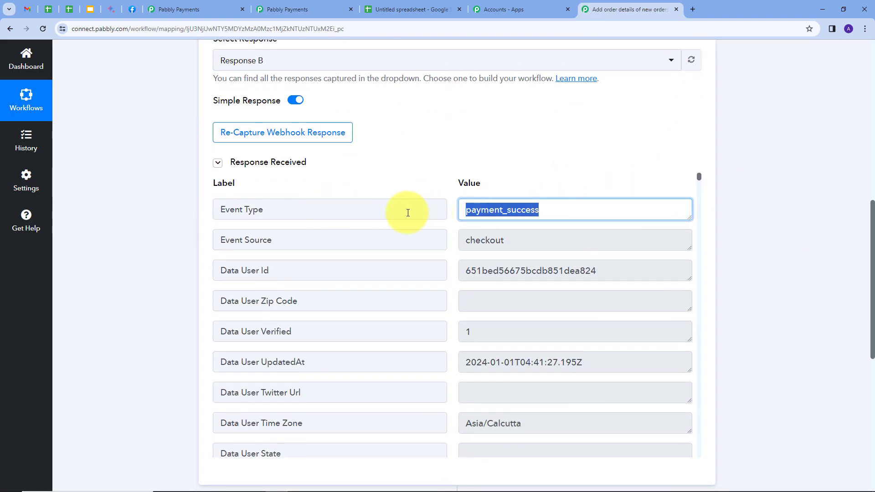
click(547, 248)
scroll(678, 260, down, 5)
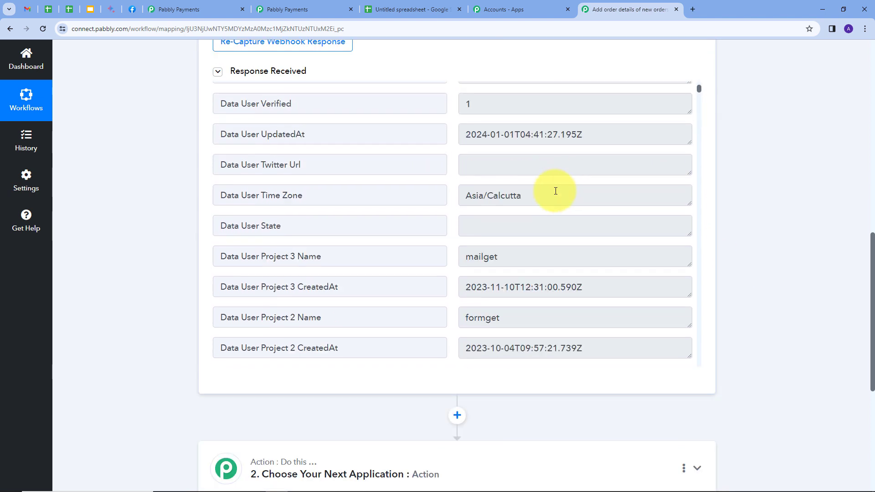
scroll(555, 191, down, 10)
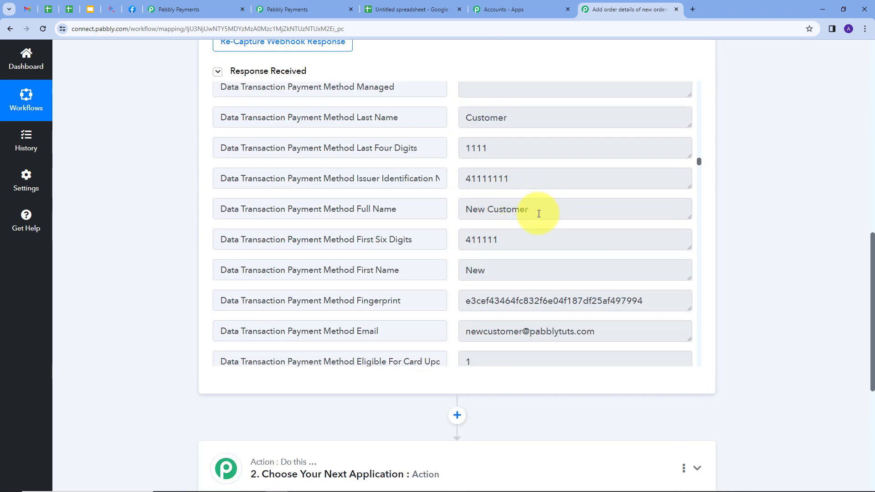
click(539, 212)
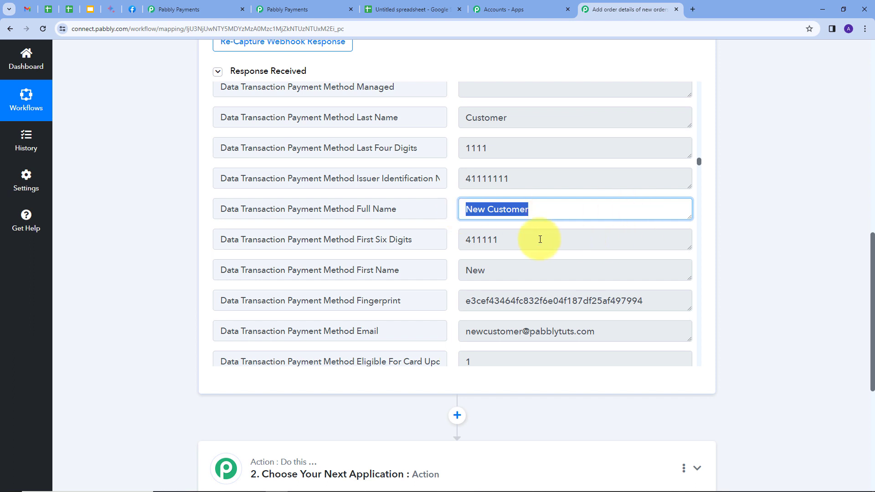
click(460, 334)
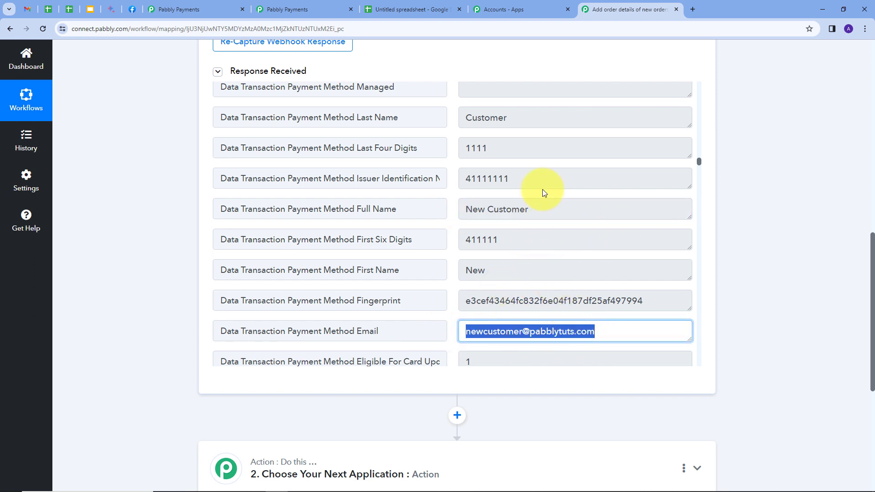
scroll(543, 190, up, 12)
click(460, 238)
scroll(579, 227, down, 6)
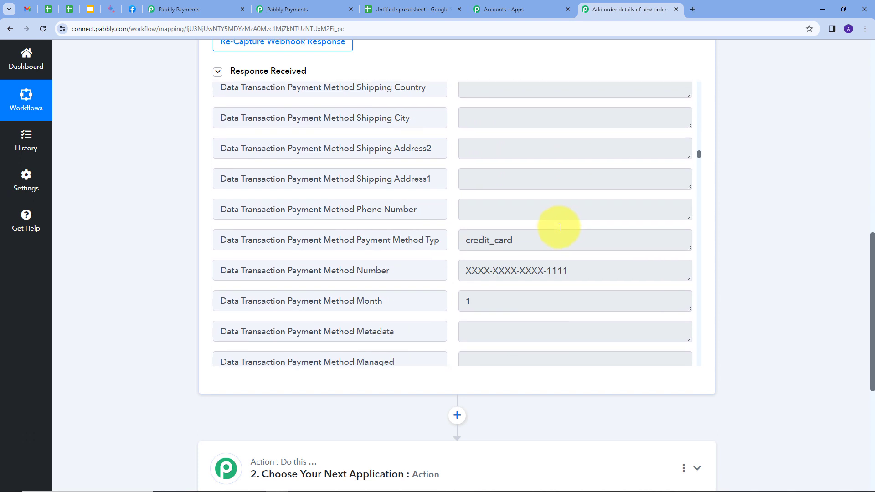
scroll(560, 227, down, 10)
click(494, 179)
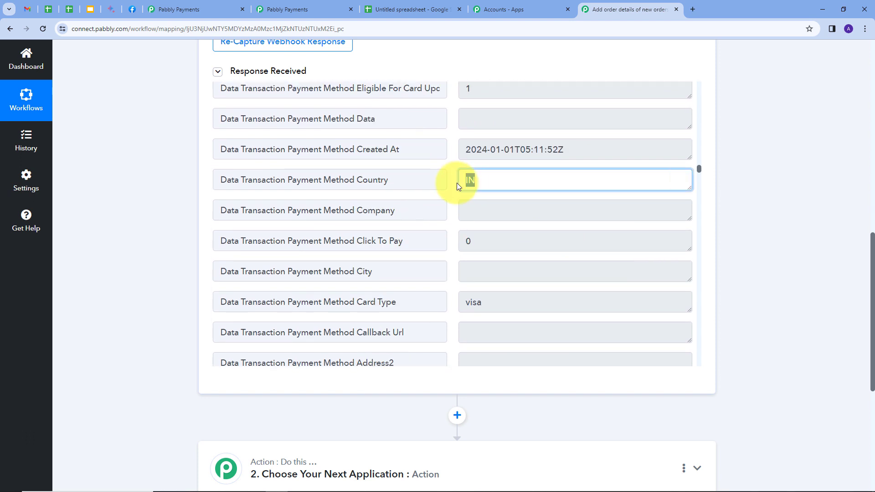
Step: Examine the captured response's plan name, price, minimum quantity, currency code and customer phone number
scroll(461, 183, down, 15)
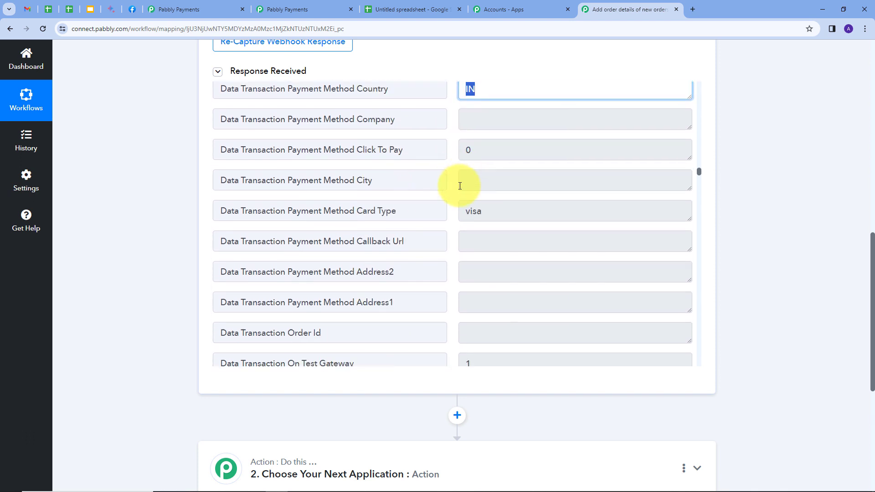
click(492, 208)
drag(493, 208, 462, 210)
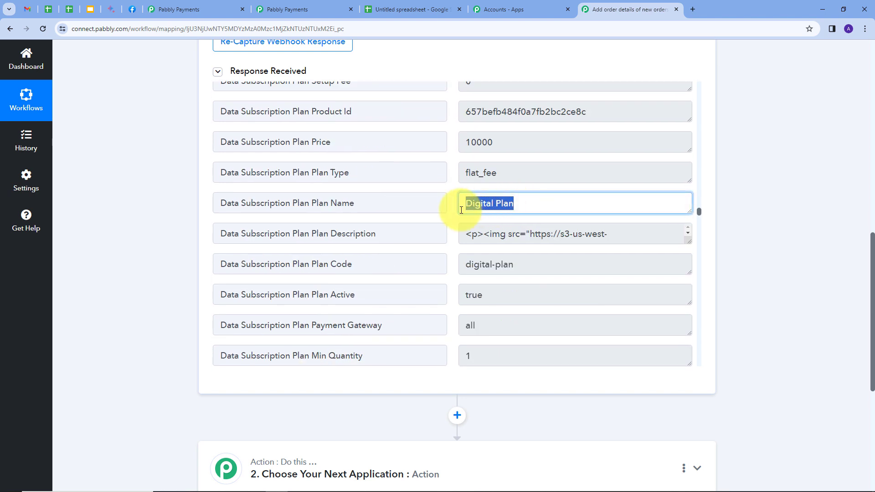
drag(493, 143, 426, 146)
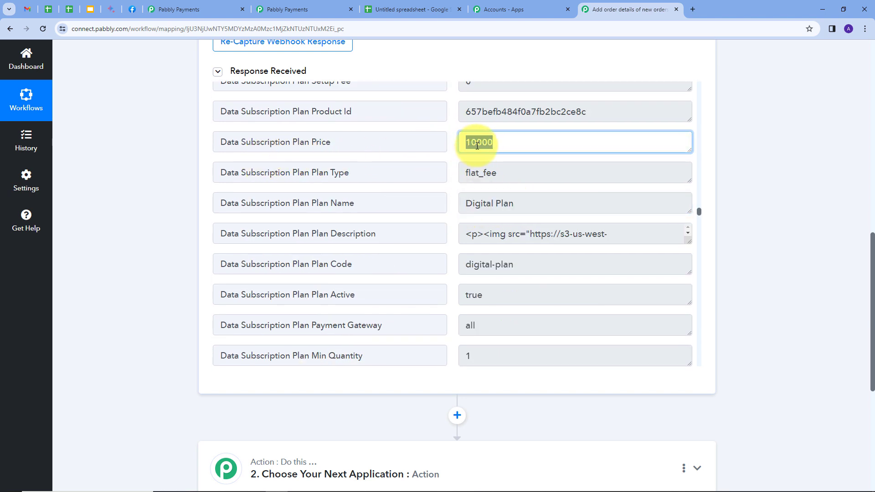
scroll(476, 149, down, 3)
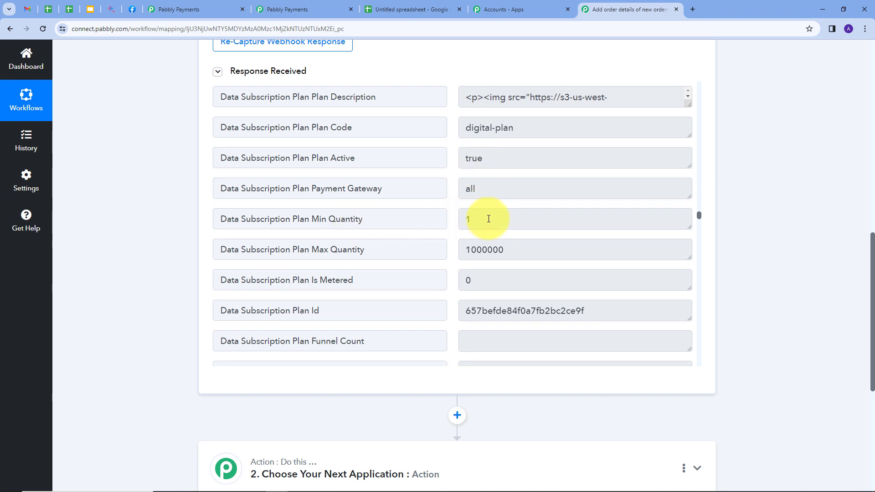
drag(489, 219, 426, 219)
scroll(460, 217, down, 6)
drag(483, 190, 441, 193)
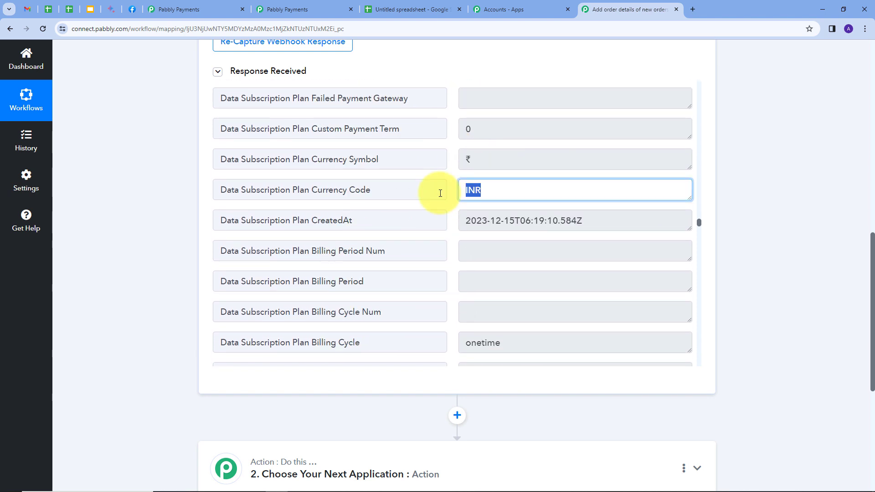
scroll(446, 192, down, 8)
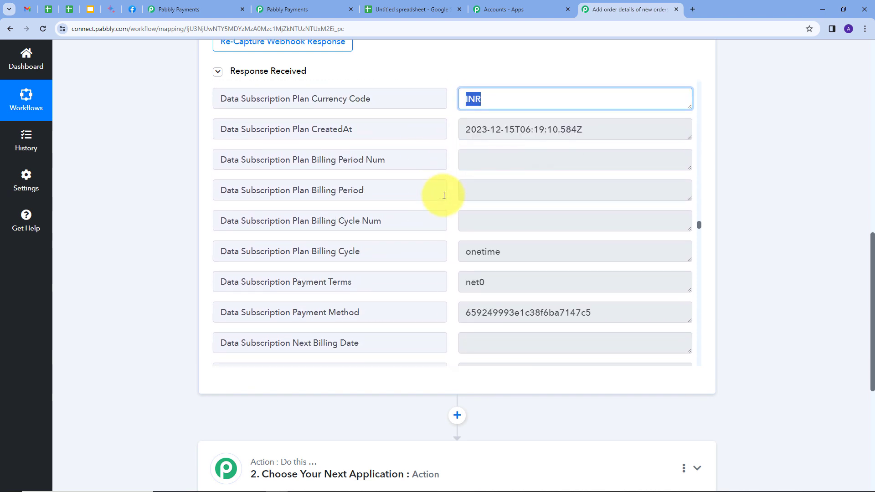
drag(522, 194, 441, 200)
scroll(458, 211, down, 4)
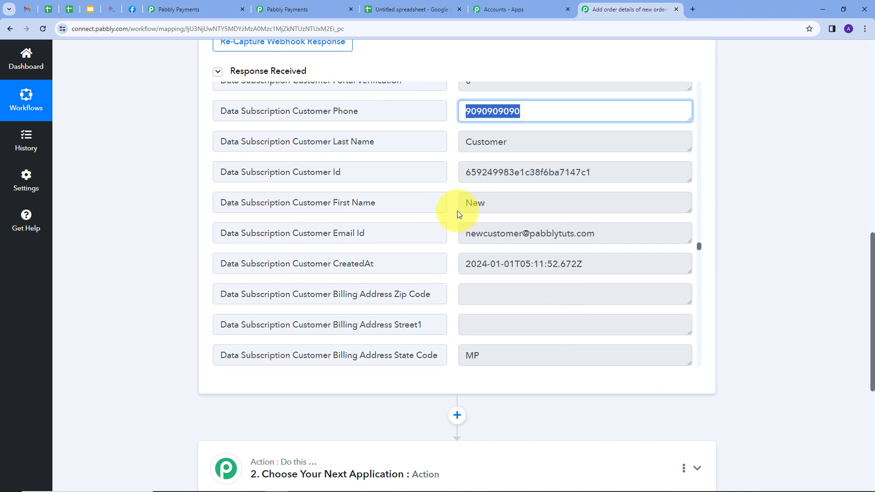
scroll(458, 212, up, 5)
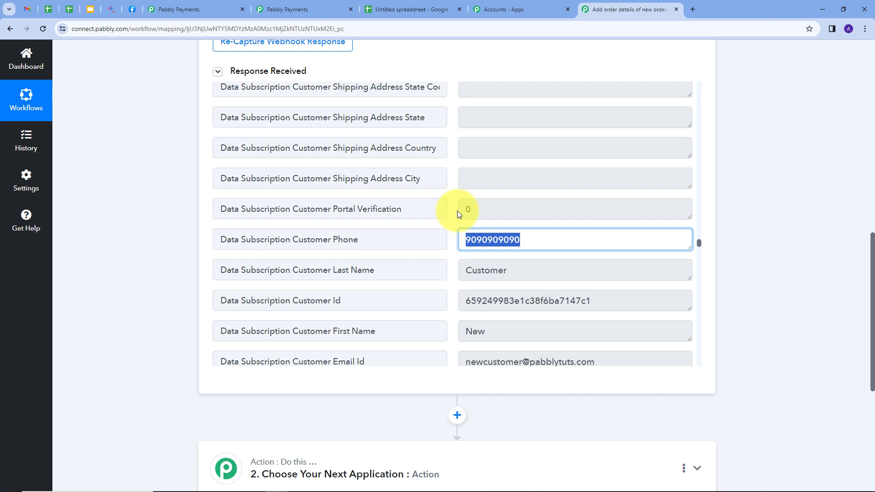
scroll(150, 274, down, 3)
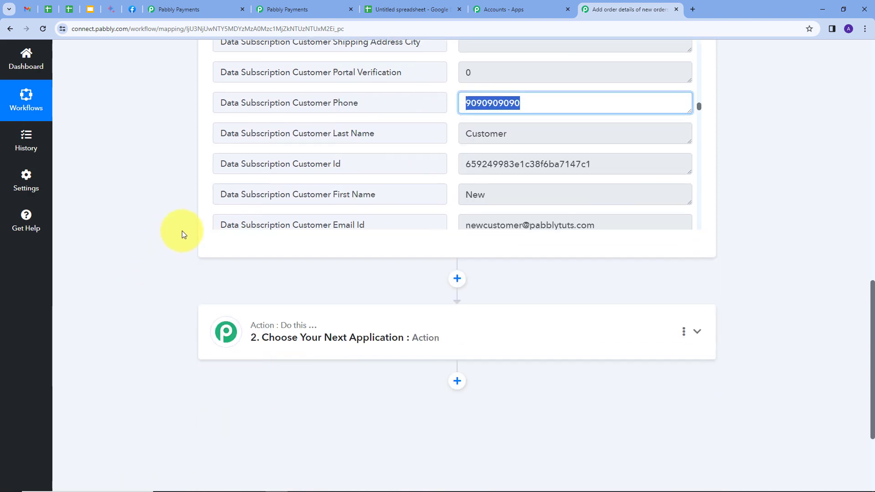
Step: Set the workflow's second step to the Google Sheets app with the Add New Row action event
click(555, 334)
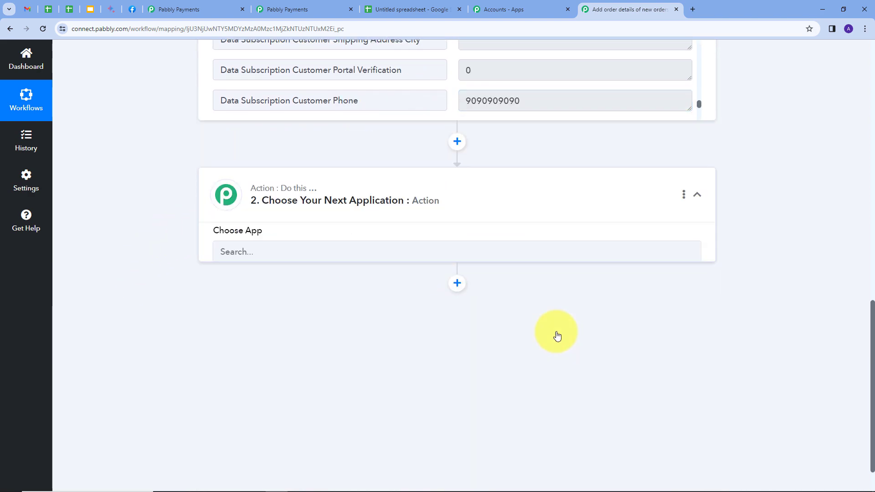
scroll(362, 309, down, 4)
scroll(362, 309, up, 4)
click(305, 233)
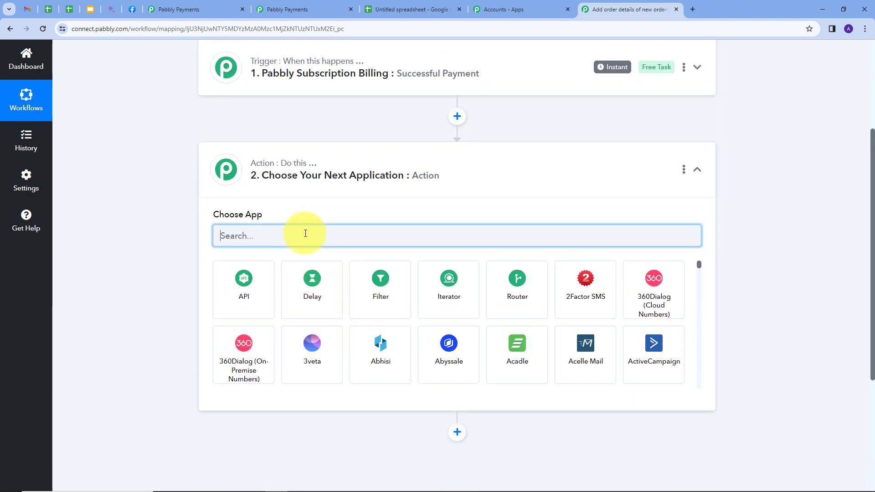
text(Goog)
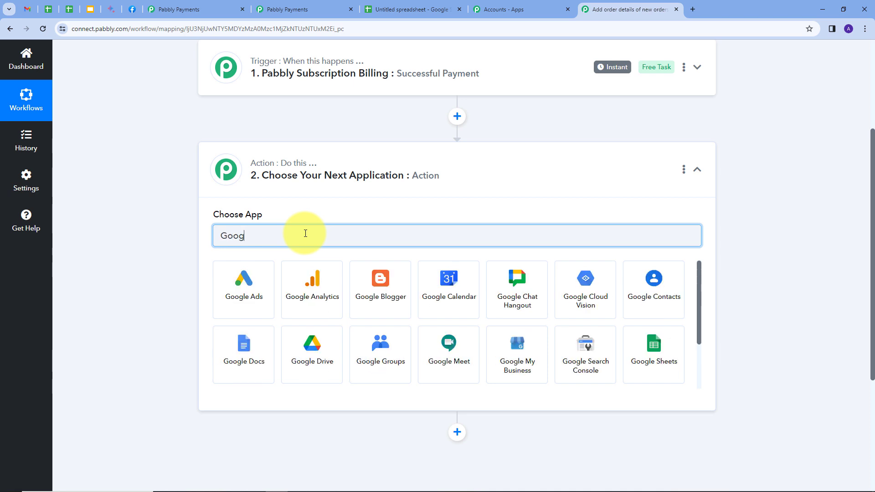
text(le shee)
click(253, 287)
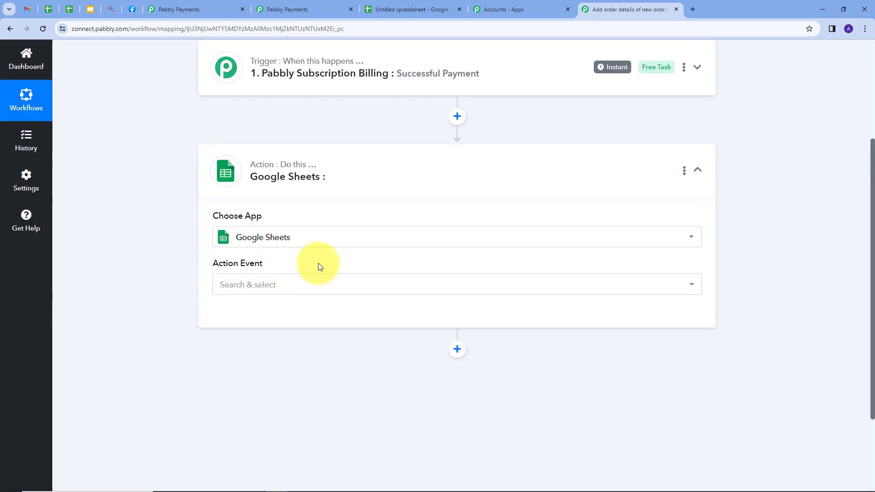
click(405, 289)
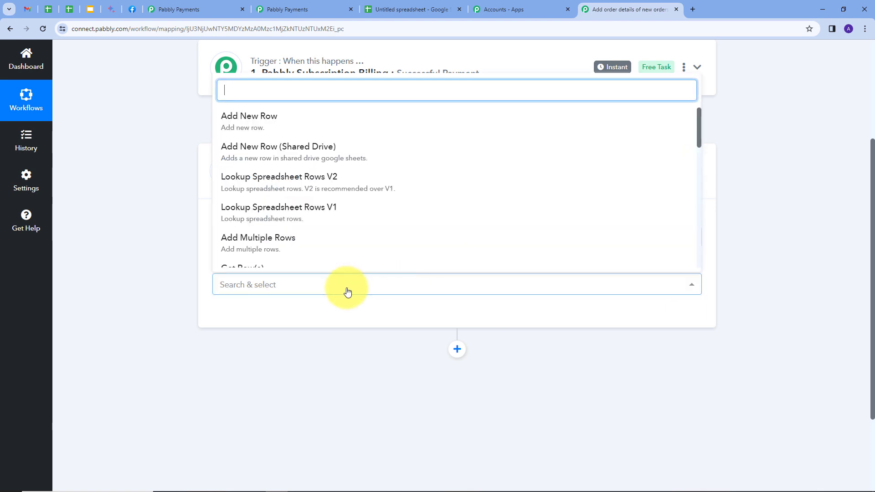
click(253, 127)
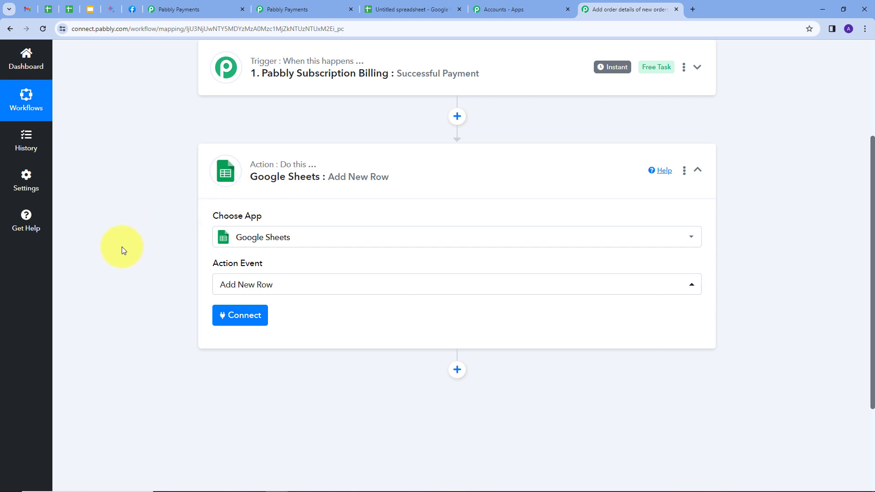
Step: Connect Google Sheets through a new connection, signing in with Google and allowing the requested access
click(244, 319)
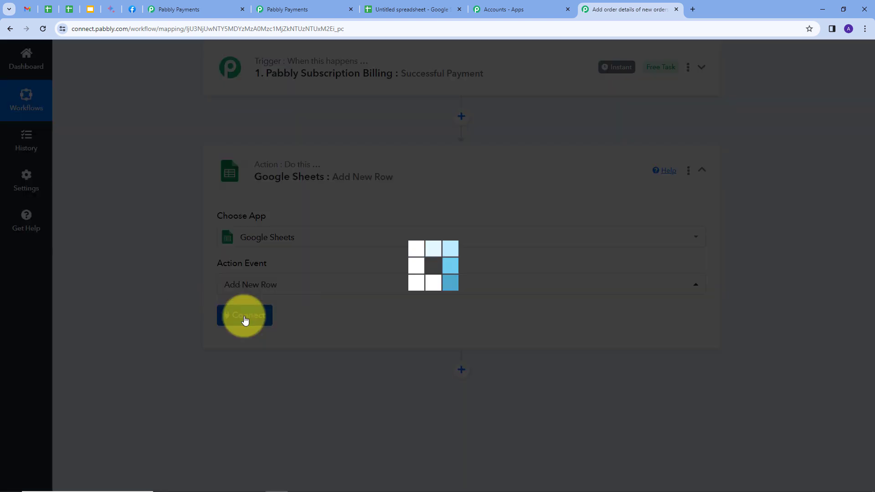
click(437, 152)
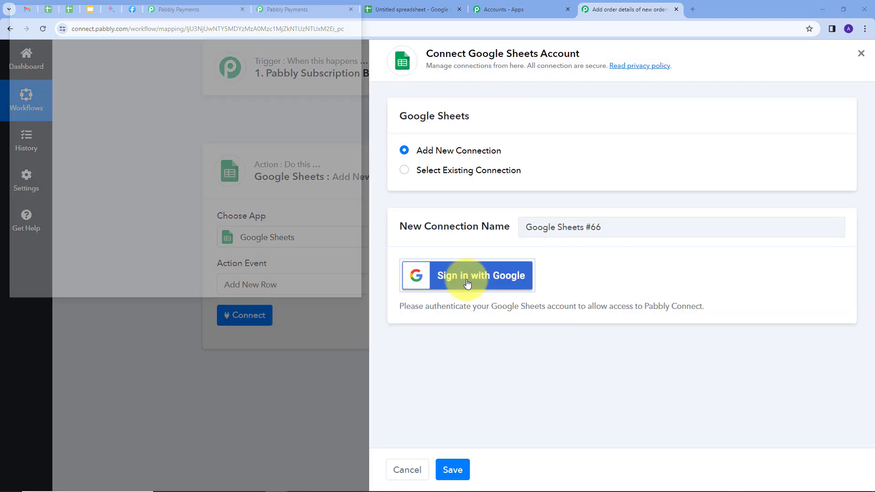
click(467, 276)
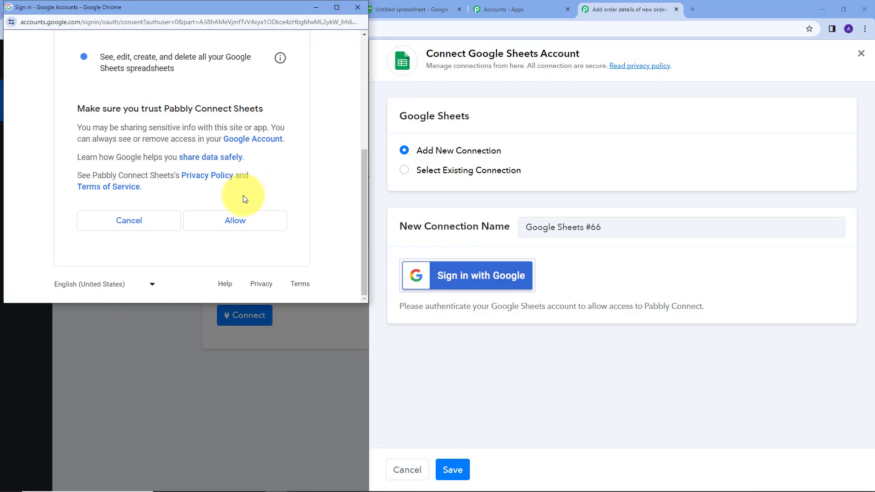
click(227, 224)
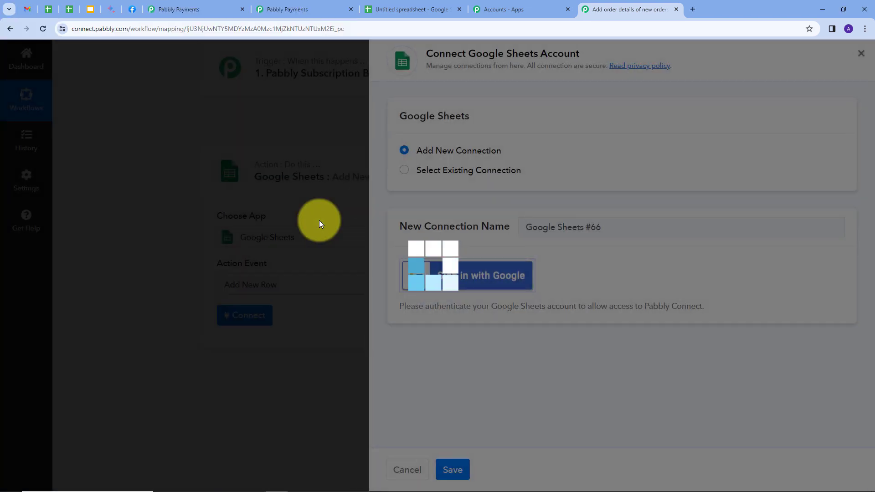
Step: Check the column headings in the Google Sheets file, and select New Order Details as the spreadsheet for the Add New Row action
scroll(339, 206, down, 7)
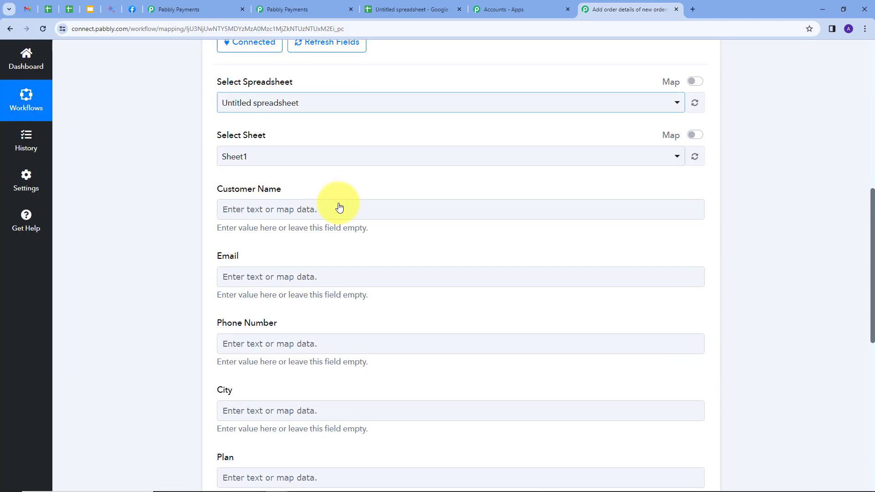
scroll(340, 206, up, 4)
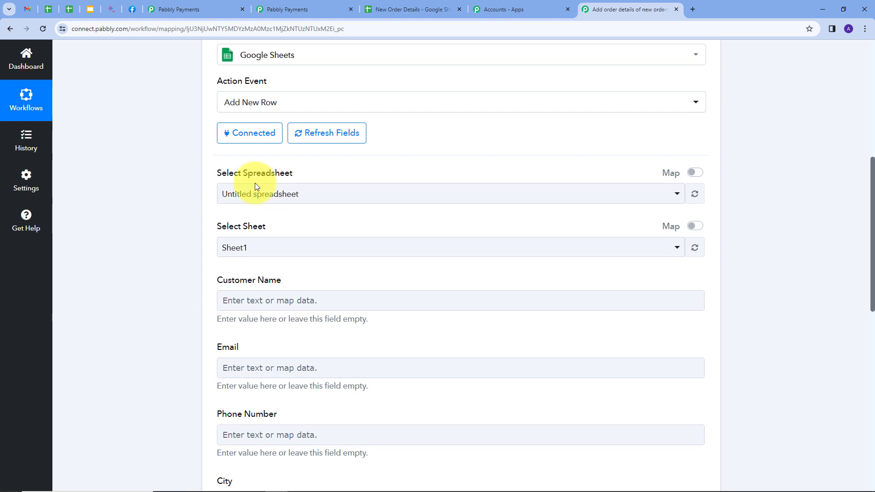
click(396, 9)
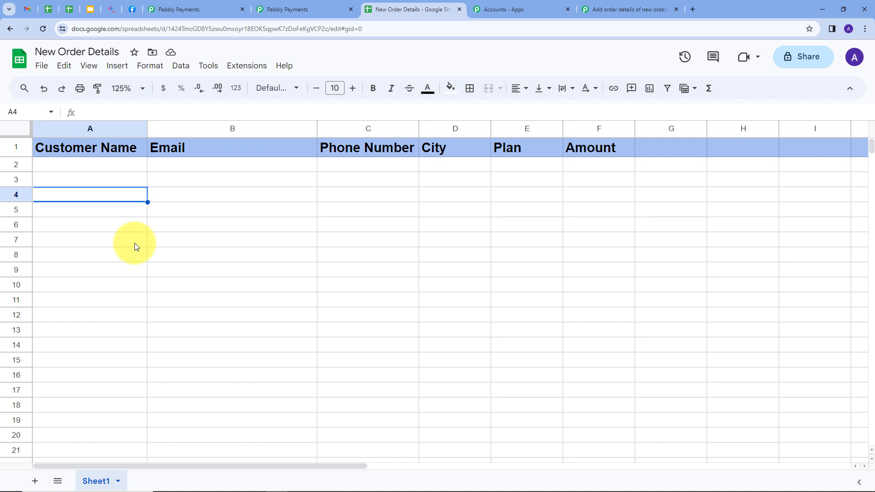
click(606, 10)
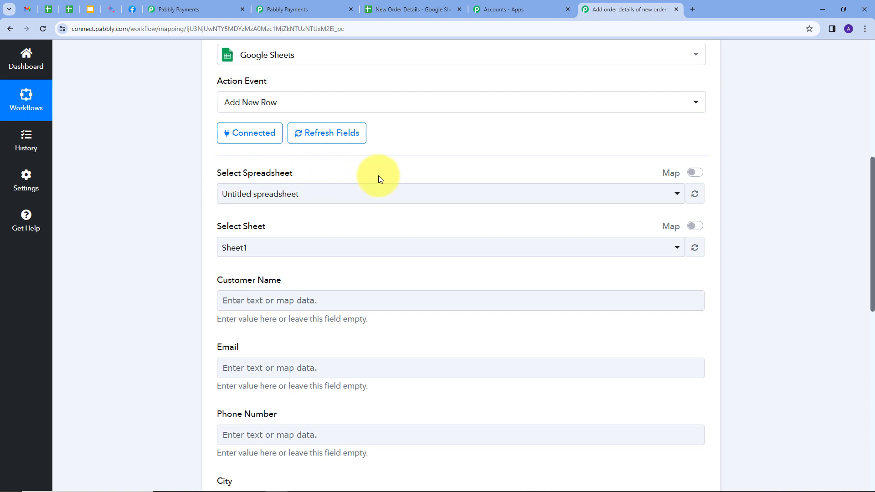
click(592, 195)
scroll(339, 286, down, 7)
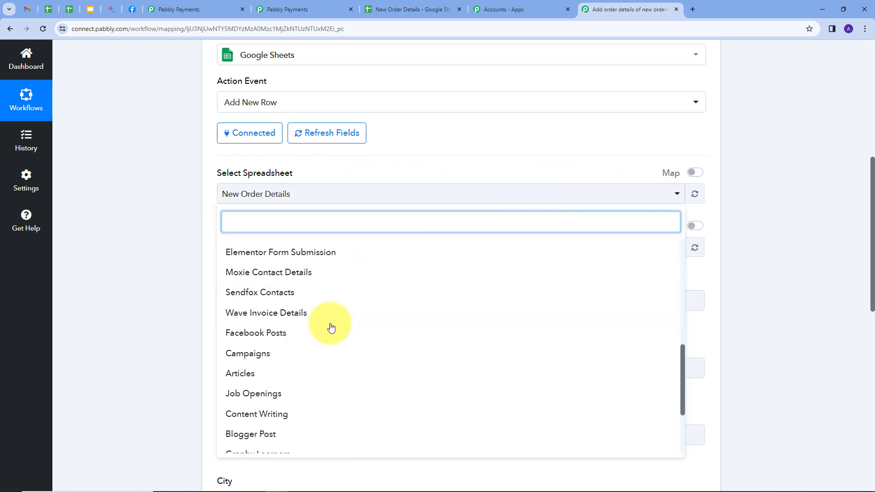
scroll(330, 327, up, 1)
scroll(331, 327, up, 6)
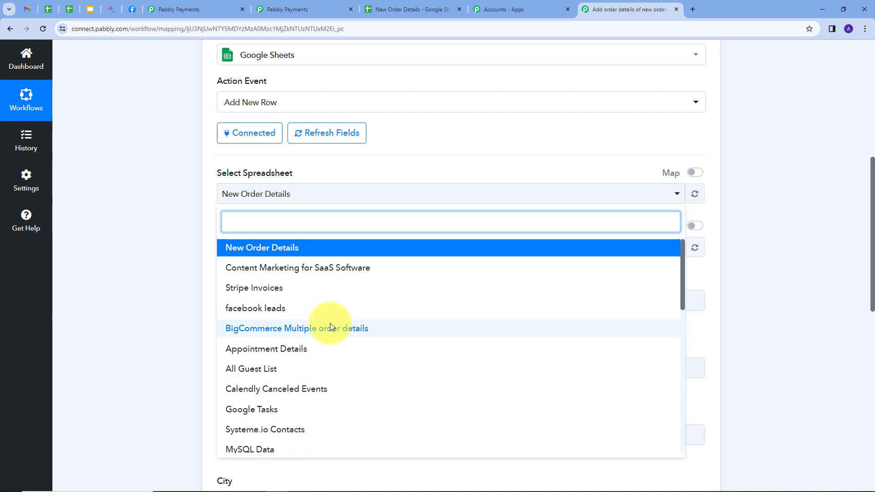
click(268, 250)
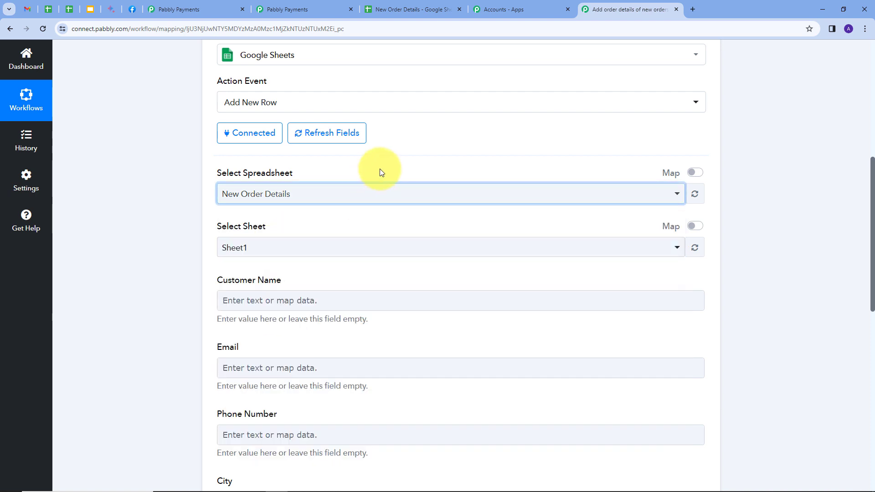
Step: Map the Customer Name field to Data Transaction Payment Method Full Name from the Successful Payment step
scroll(380, 170, down, 2)
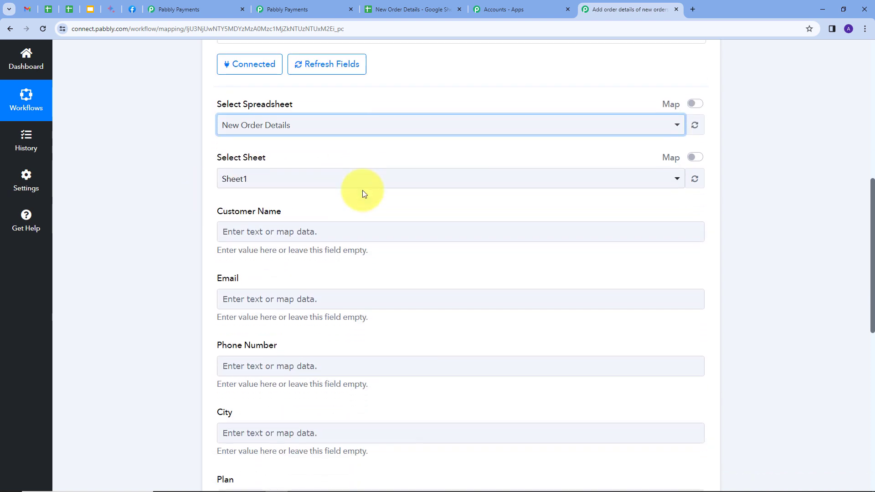
scroll(362, 190, down, 3)
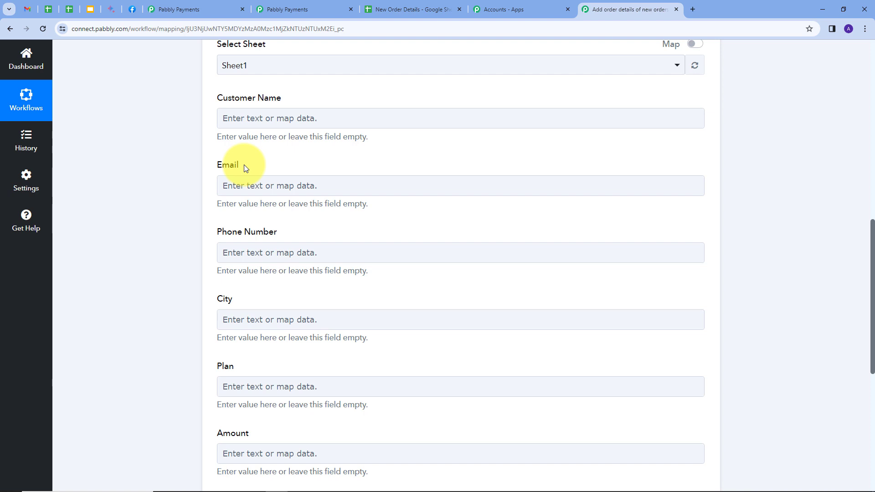
click(263, 118)
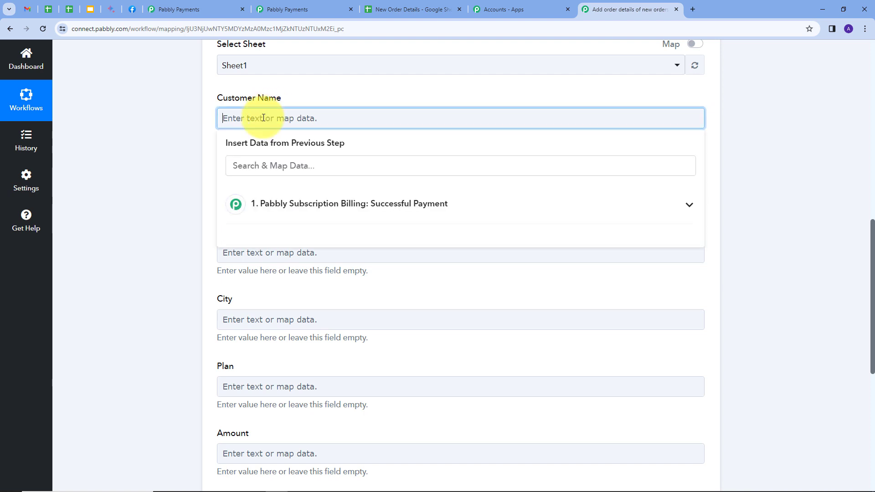
click(345, 205)
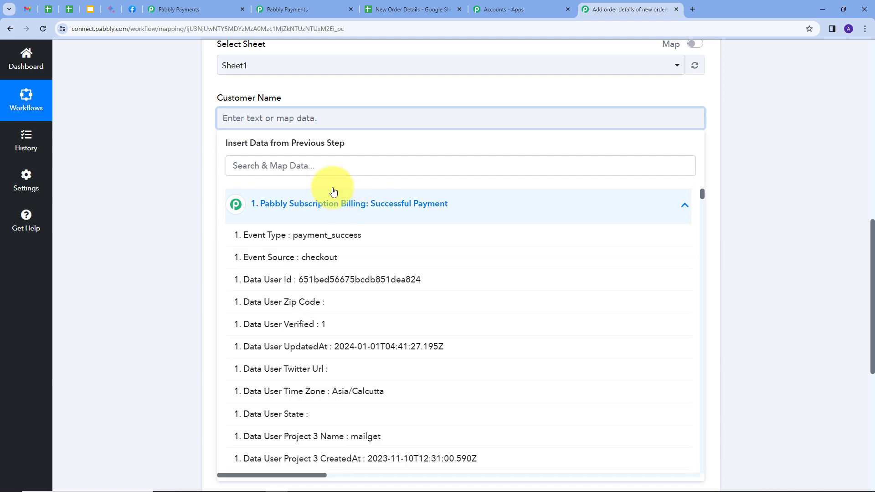
click(300, 166)
text(name)
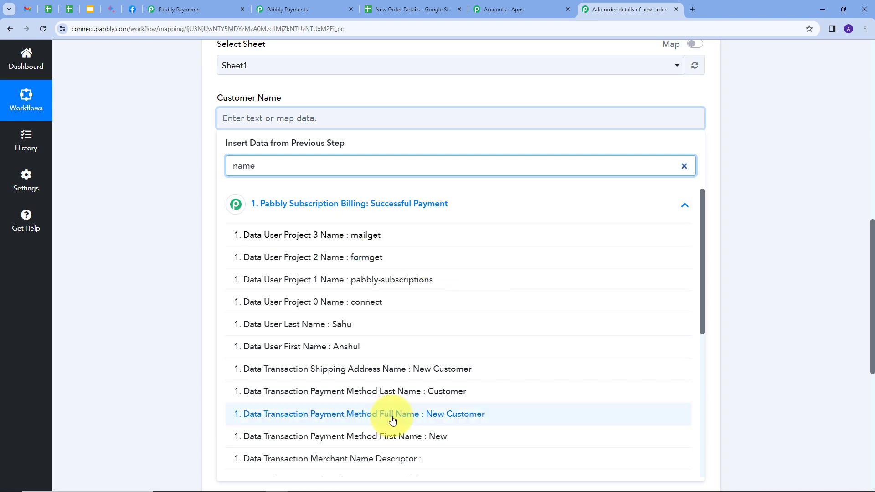
click(439, 414)
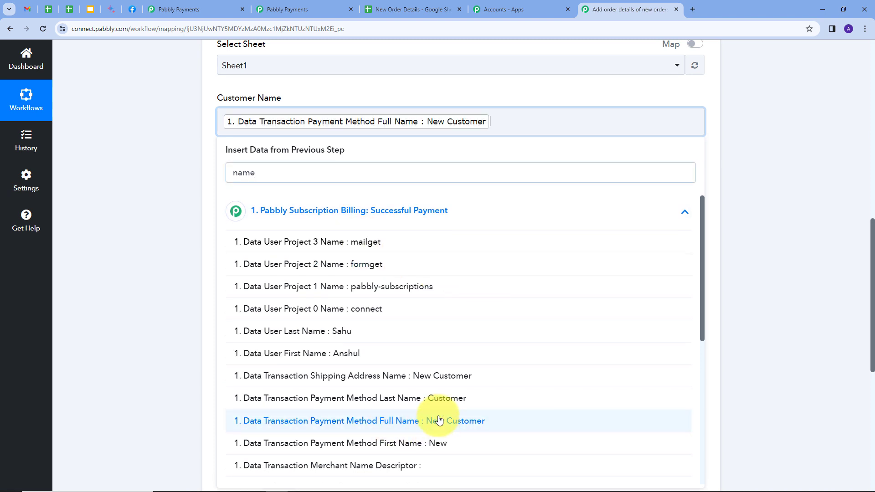
click(204, 242)
Step: Map the Email field to Data Transaction Payment Method Email from the Successful Payment step
click(336, 189)
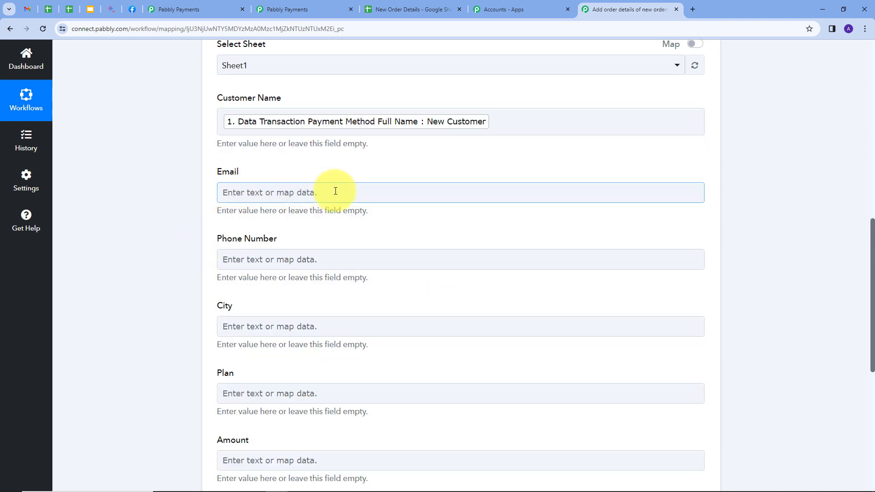
click(305, 191)
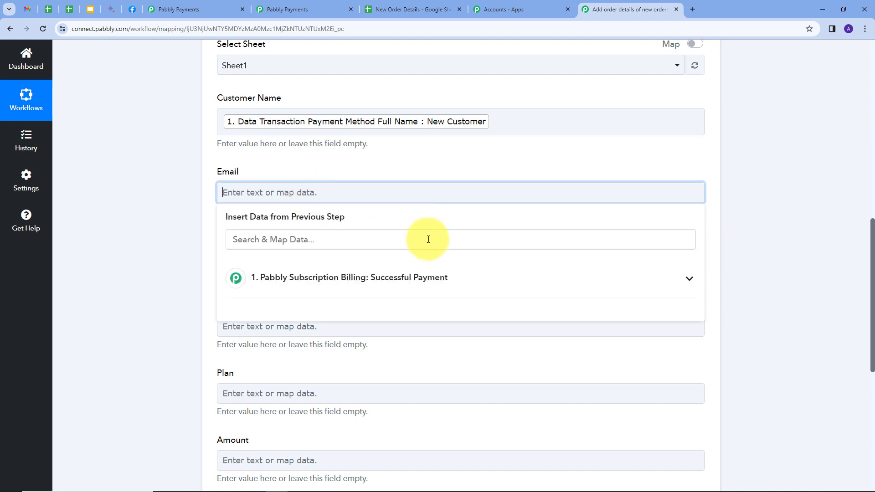
click(424, 280)
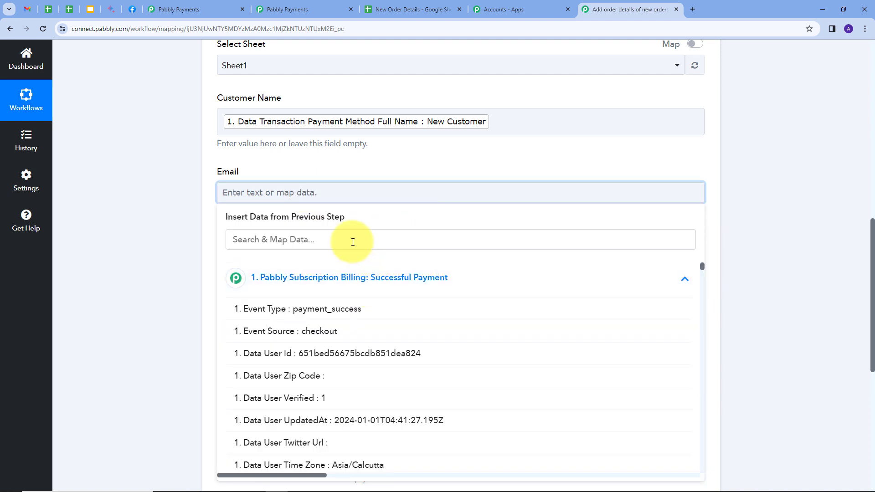
click(352, 242)
text(ema)
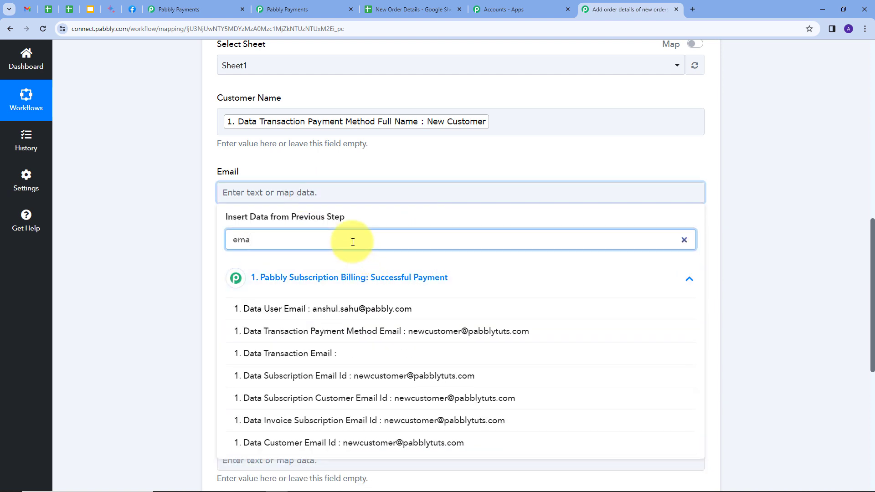
click(440, 337)
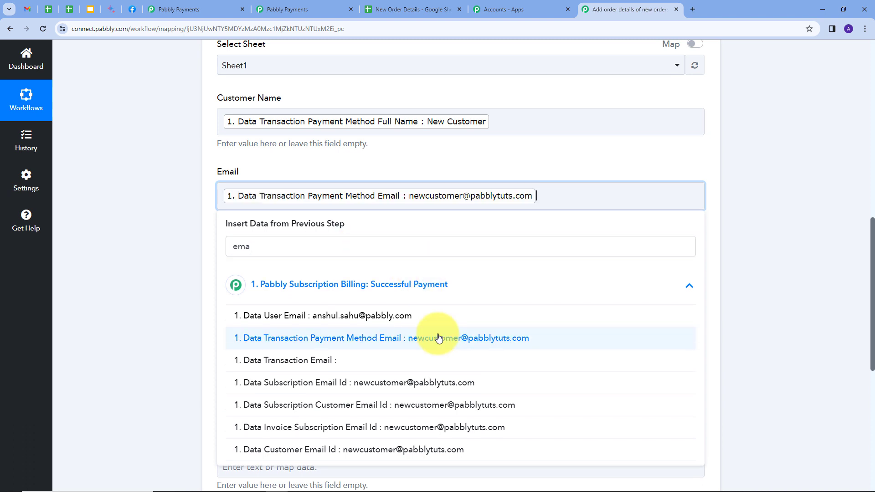
click(456, 160)
Step: Map the Phone Number field to Data Subscription Customer Phone from the Successful Payment step
scroll(277, 209, down, 2)
click(314, 174)
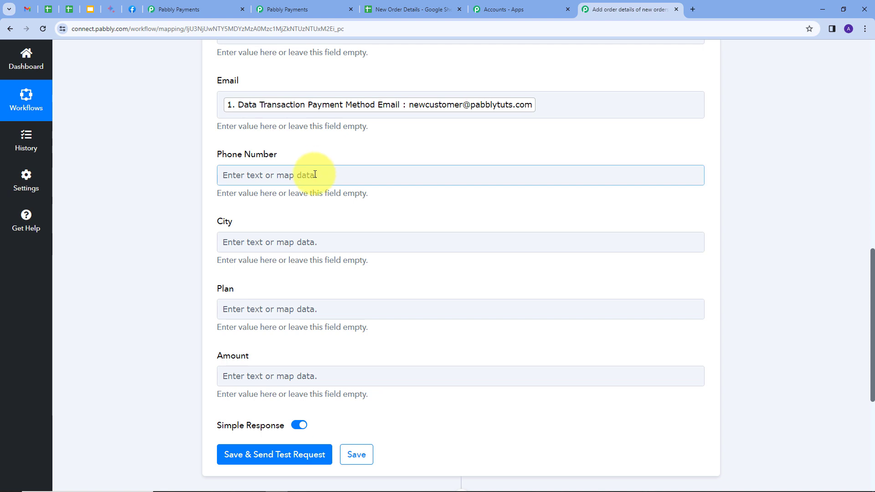
click(337, 275)
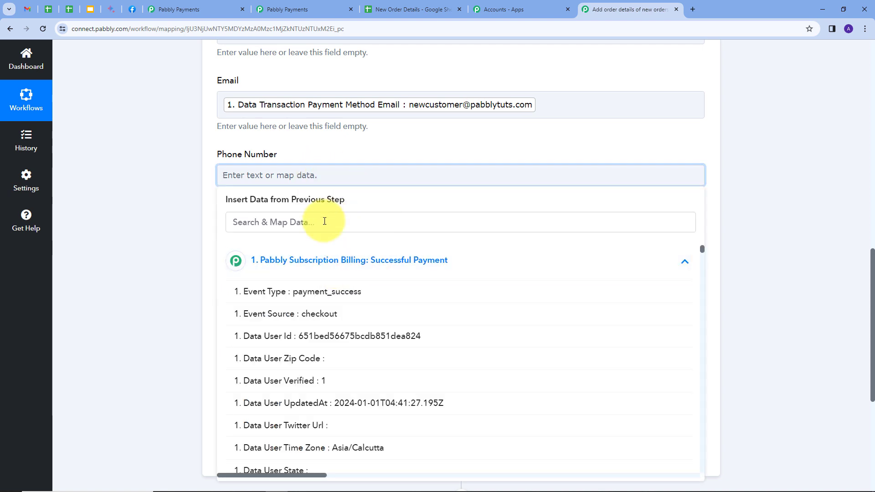
click(325, 221)
text(pho)
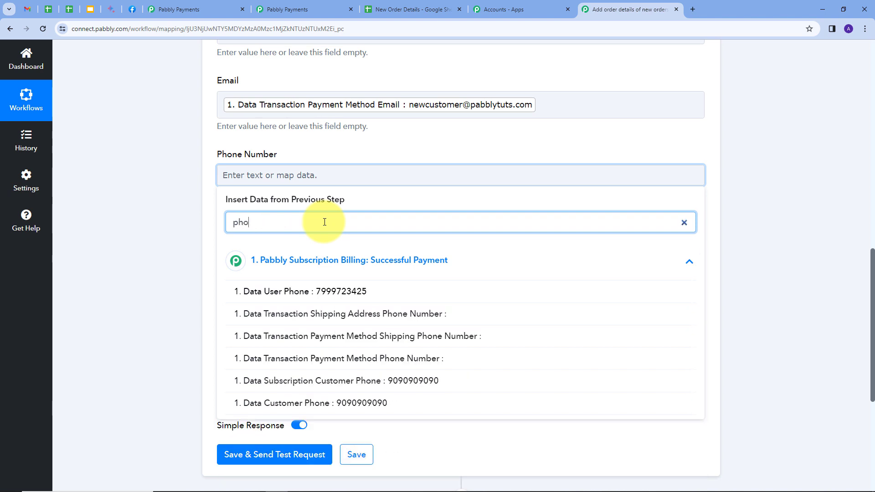
click(369, 382)
click(403, 146)
Step: Map the State field to Data Transaction Payment Method State from the Successful Payment step
scroll(403, 150, up, 1)
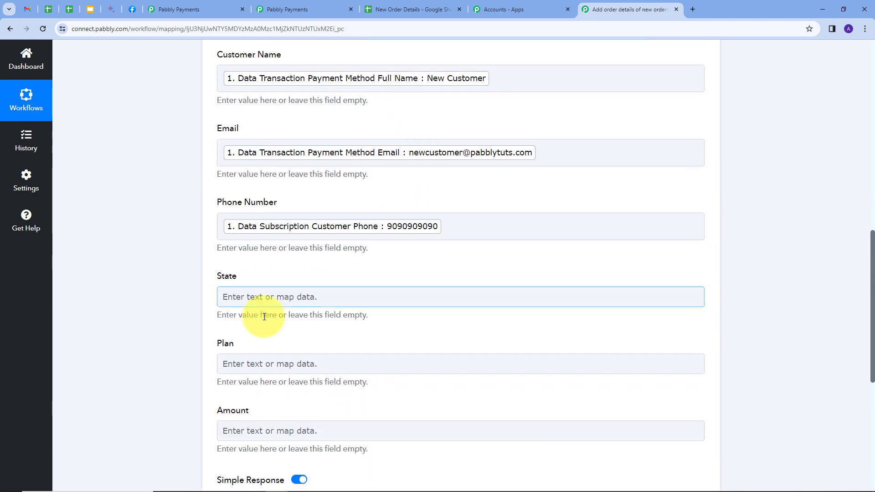
click(315, 294)
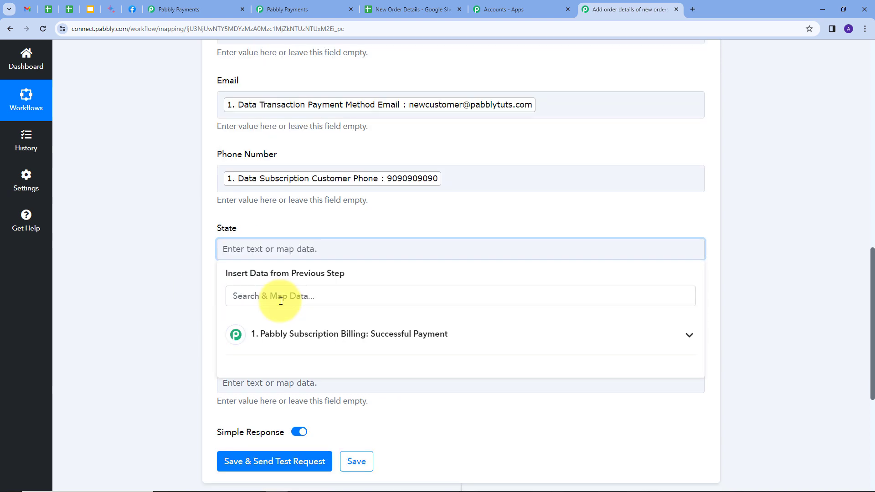
click(286, 336)
click(293, 295)
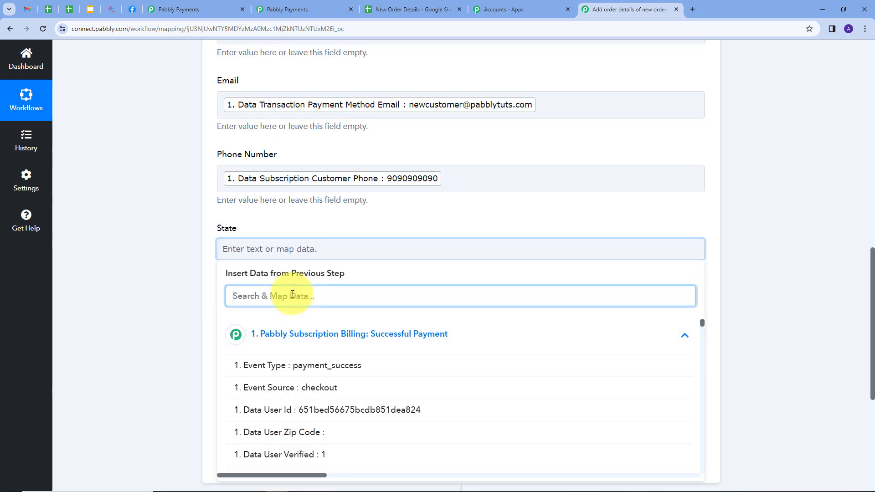
text(sta)
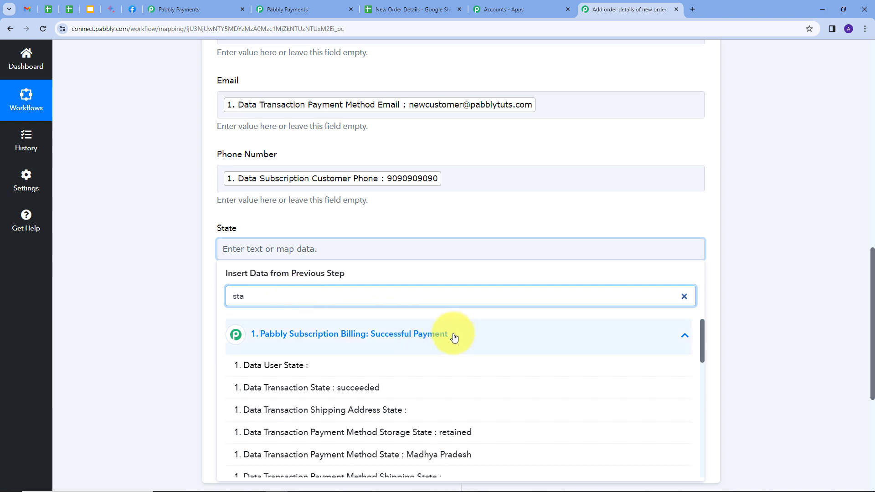
click(386, 456)
click(381, 220)
Step: Map the Plan field to Data Subscription Plan Plan Name from the Successful Payment step
scroll(211, 245, down, 1)
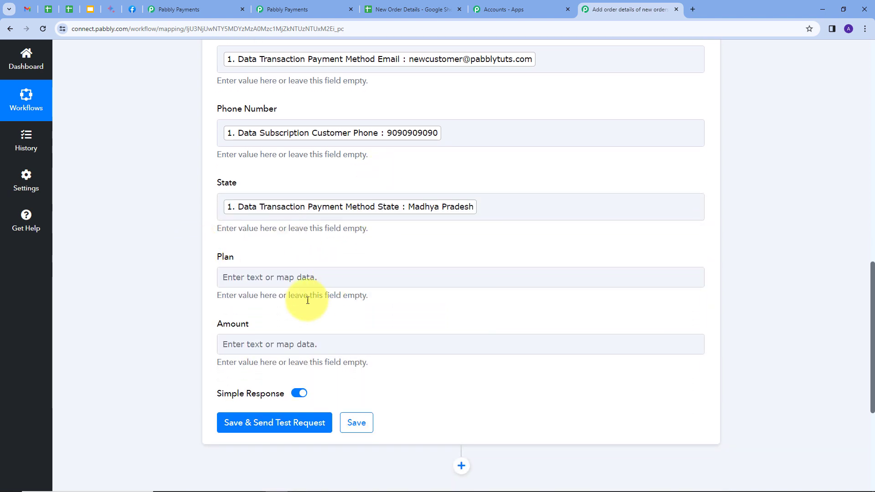
click(299, 276)
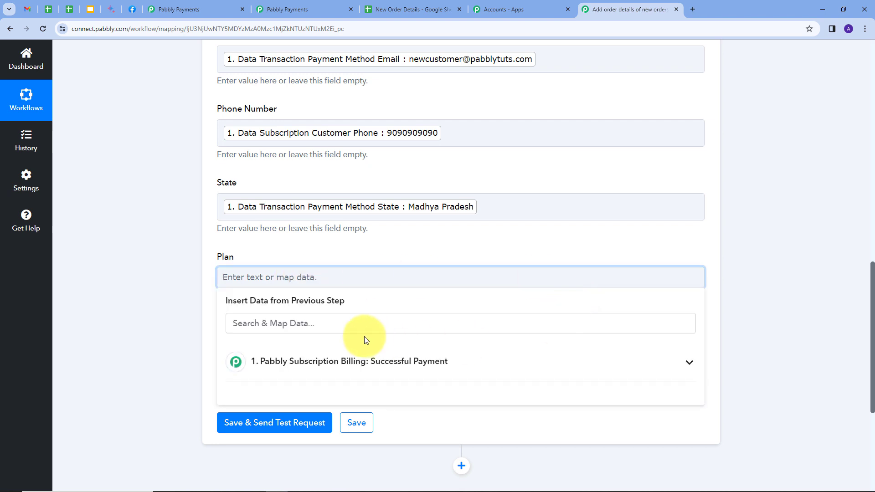
click(307, 360)
click(309, 325)
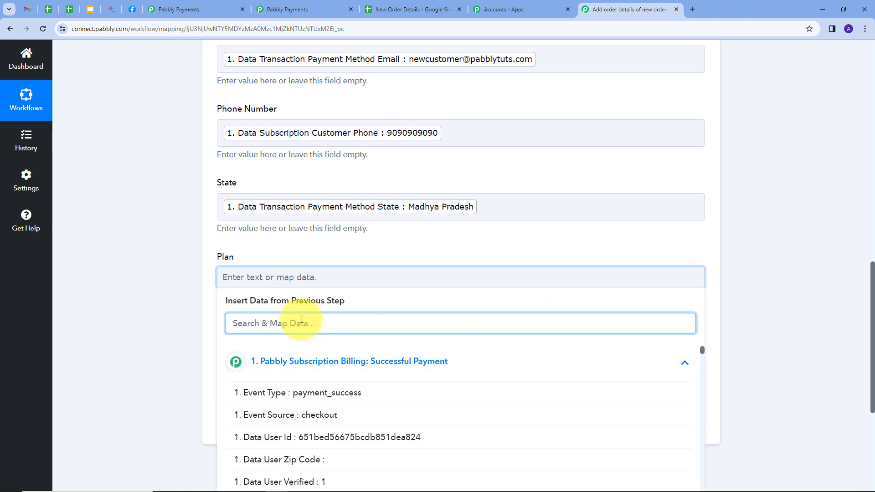
text(pla)
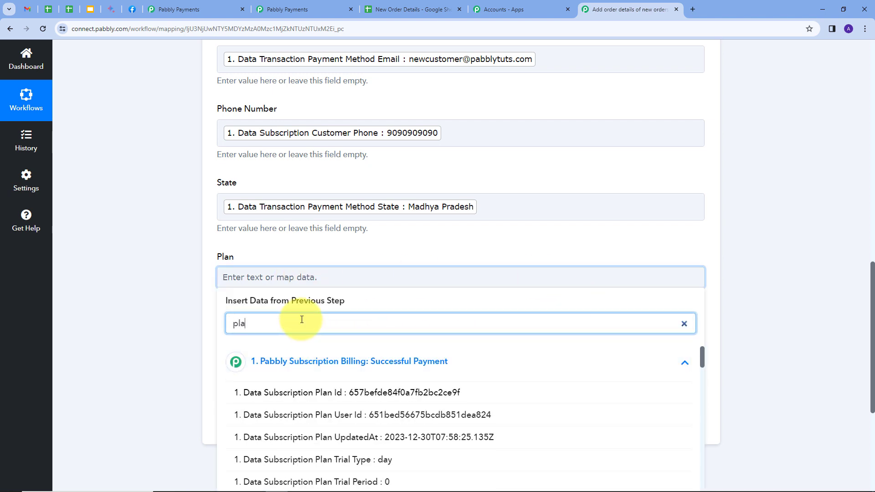
text(n)
scroll(387, 390, down, 3)
click(387, 389)
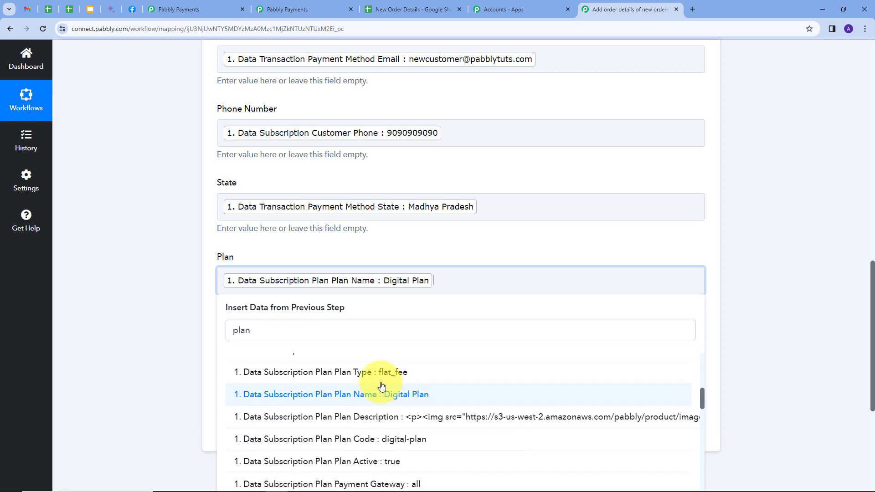
click(344, 250)
Step: Map the Amount field to Data Subscription Amount from the Successful Payment step
scroll(339, 253, down, 1)
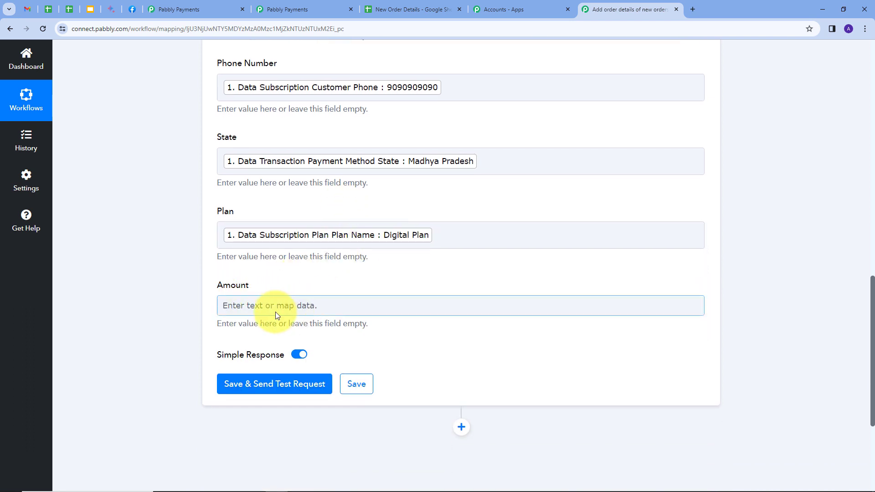
click(302, 305)
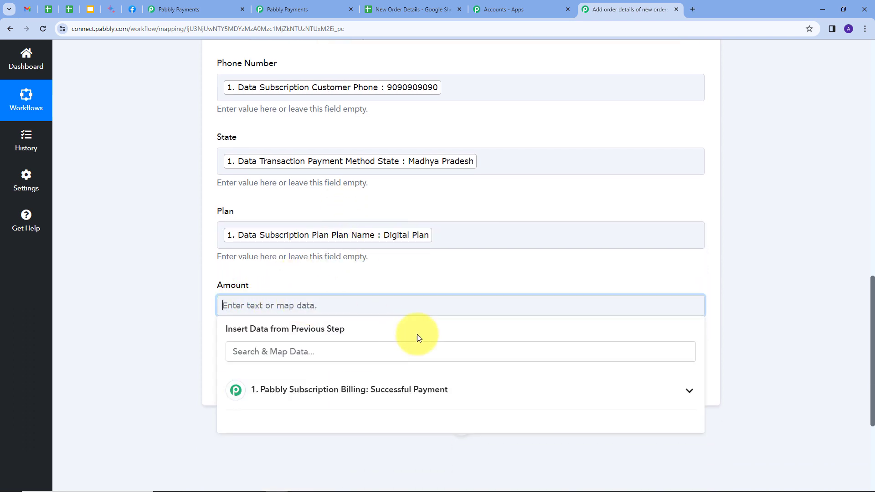
click(378, 391)
click(312, 352)
text(amo)
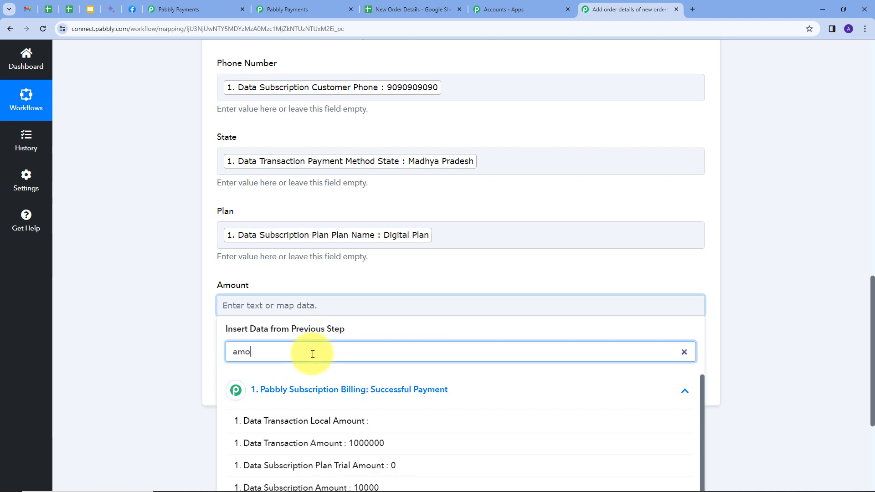
text(unt)
scroll(400, 377, down, 1)
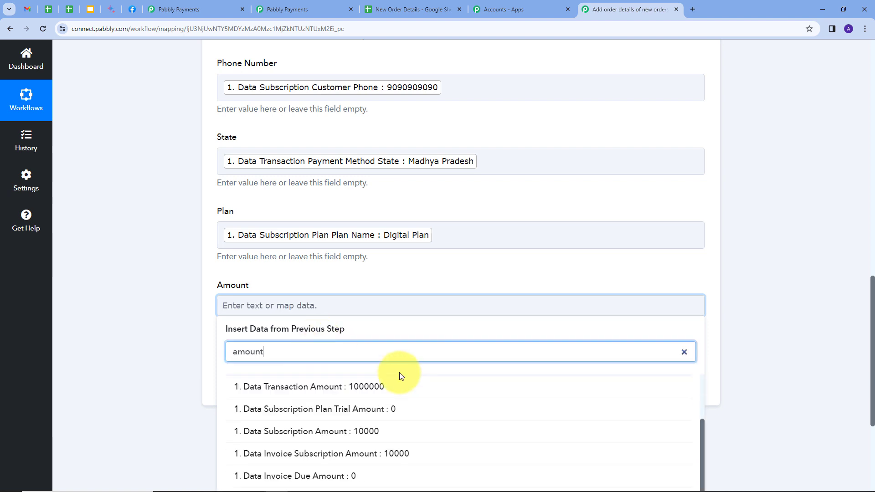
click(360, 432)
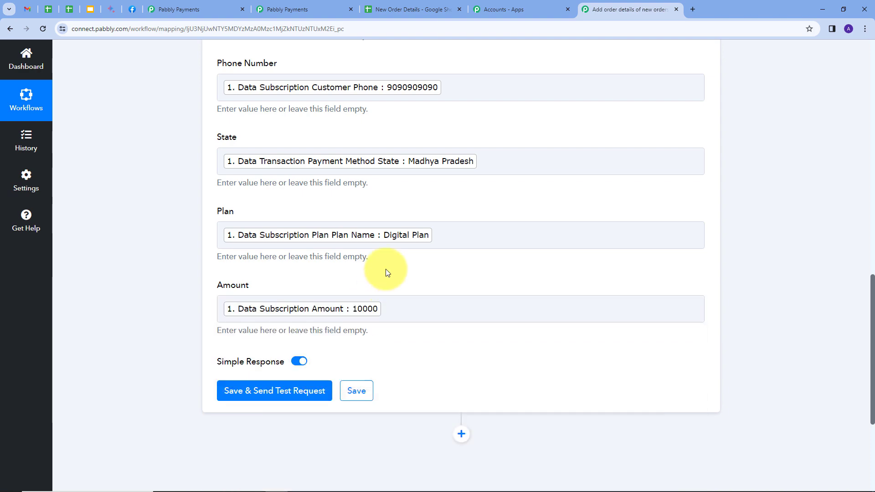
Step: Review the field mappings, then save the Add New Row action and send a test request to Google Sheets
scroll(386, 270, up, 3)
scroll(318, 244, down, 3)
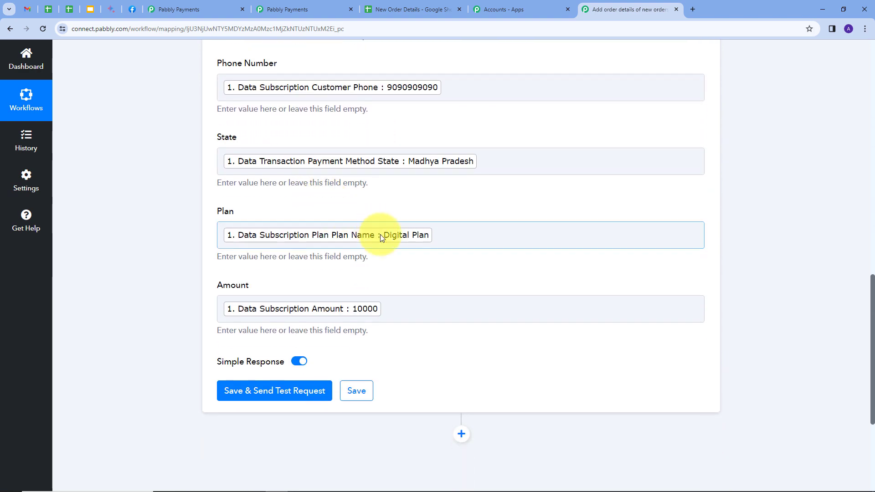
click(262, 391)
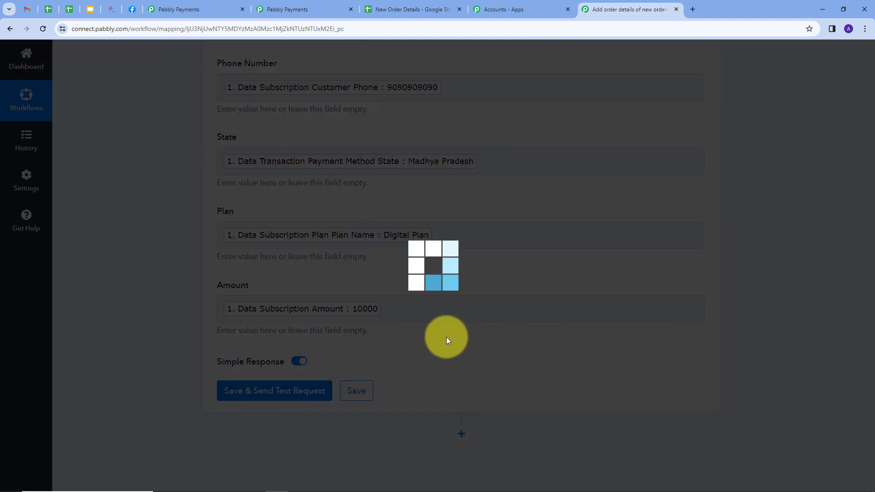
scroll(738, 316, down, 5)
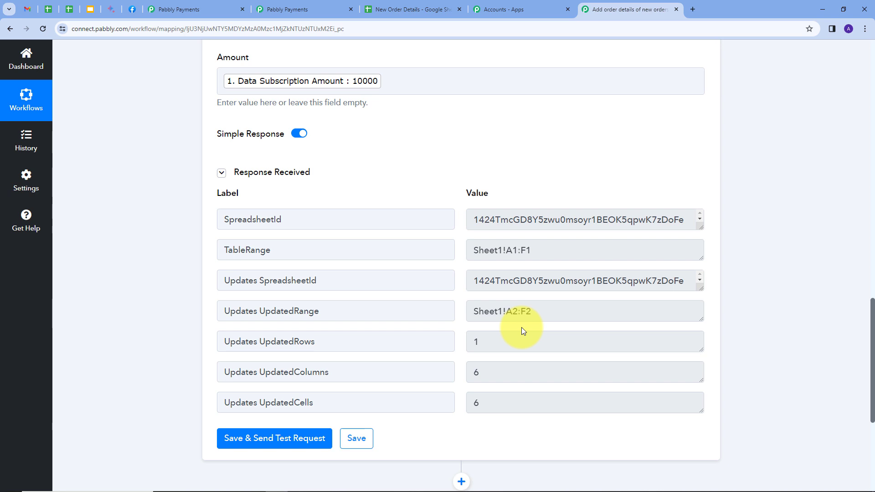
Step: Check the New Order Details spreadsheet for the test order's row, and return to the workflow to review its trigger and action
key(ctrl+shift+Tab)
key(ctrl+shift+Tab)
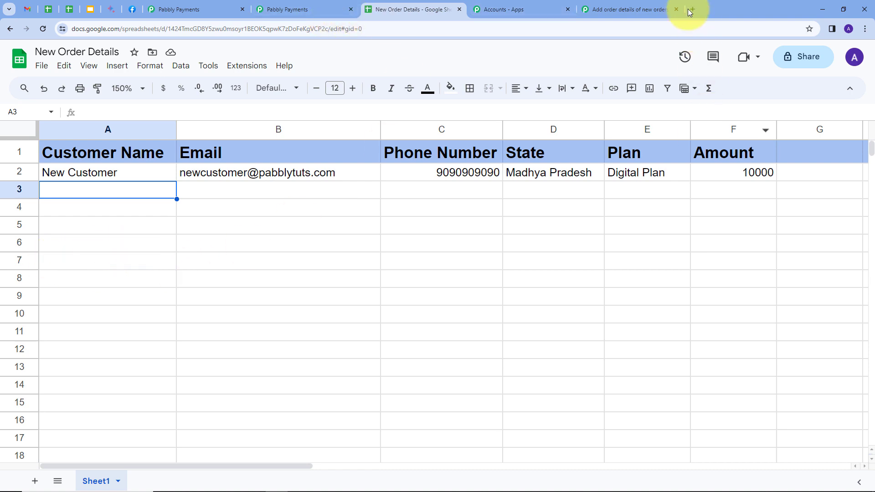
click(631, 10)
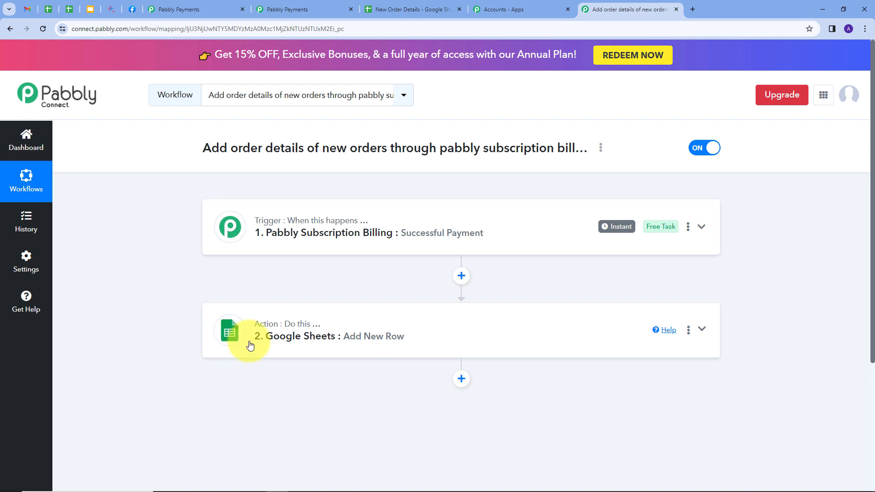
mouse_move(289, 224)
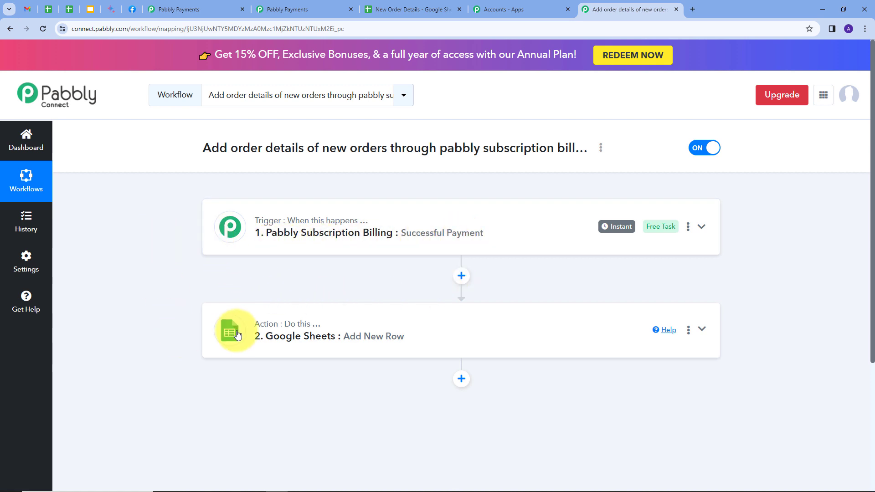
mouse_move(263, 330)
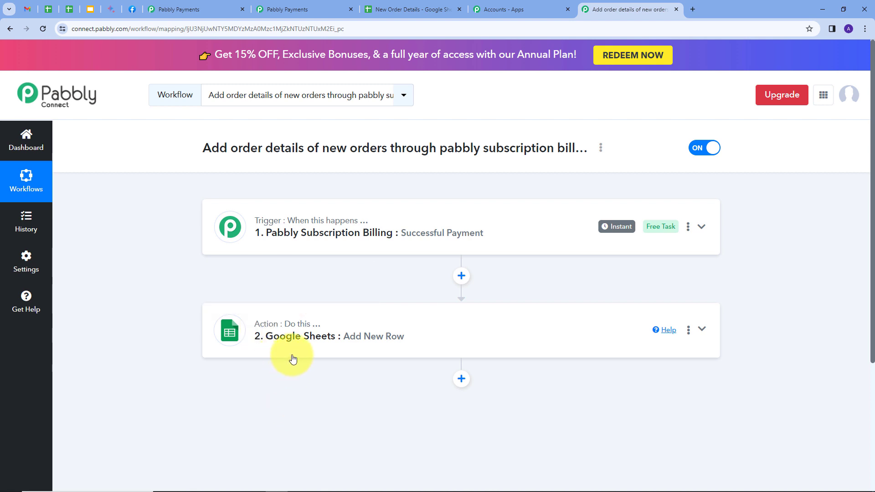